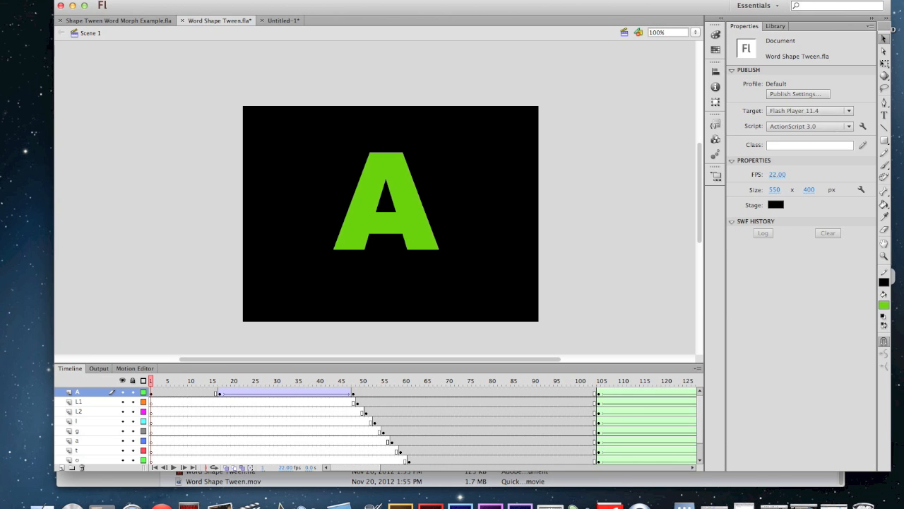
- Test the current scene of Word Shape Tween.fla to watch the word morph, and close the preview
{"action": "left_click", "coordinate": [287, 0]}
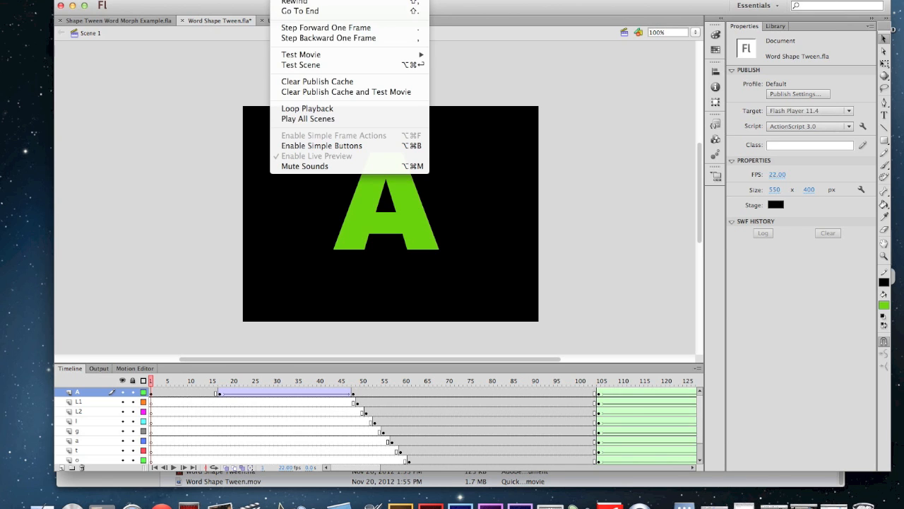
{"action": "left_click", "coordinate": [306, 68]}
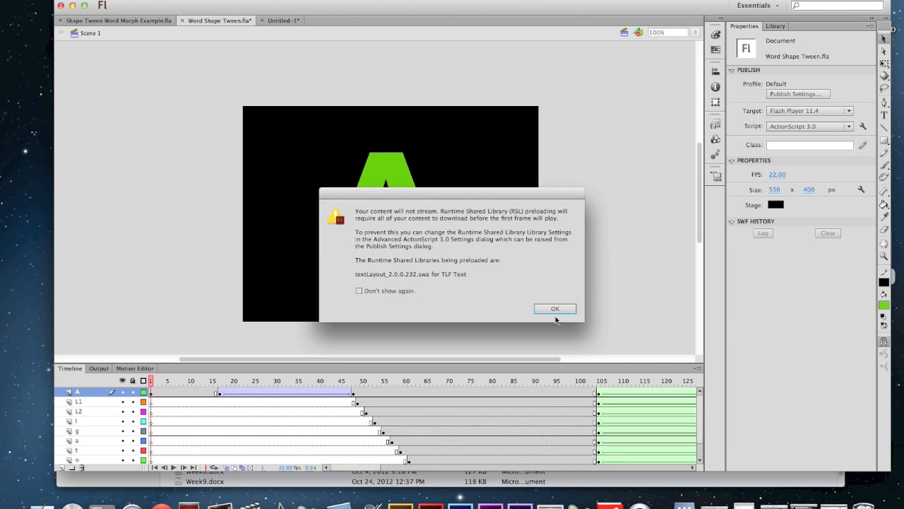
{"action": "left_click", "coordinate": [555, 307]}
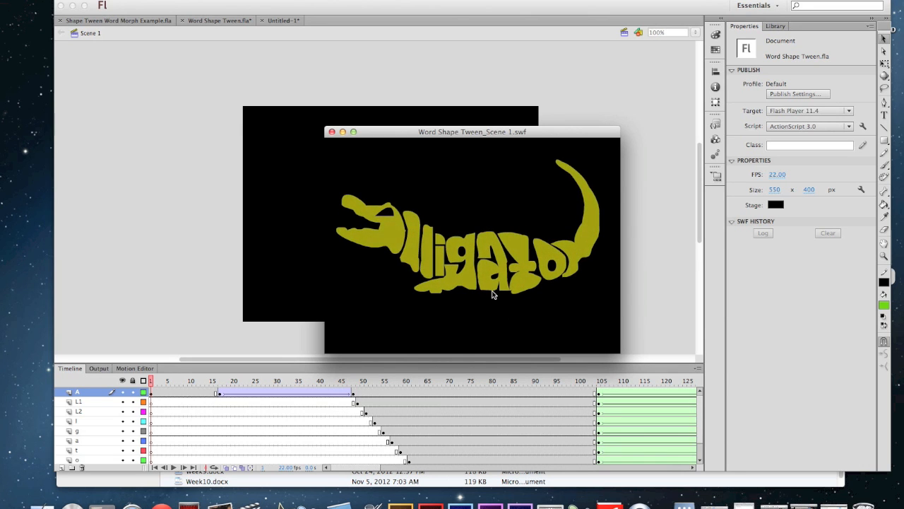
{"action": "left_click", "coordinate": [333, 133]}
- Scrub the Word Shape Tween.fla timeline back through the alligator morph, declining to save and enable auto-save
{"action": "left_click_drag", "start_coordinate": [587, 382], "coordinate": [550, 367]}
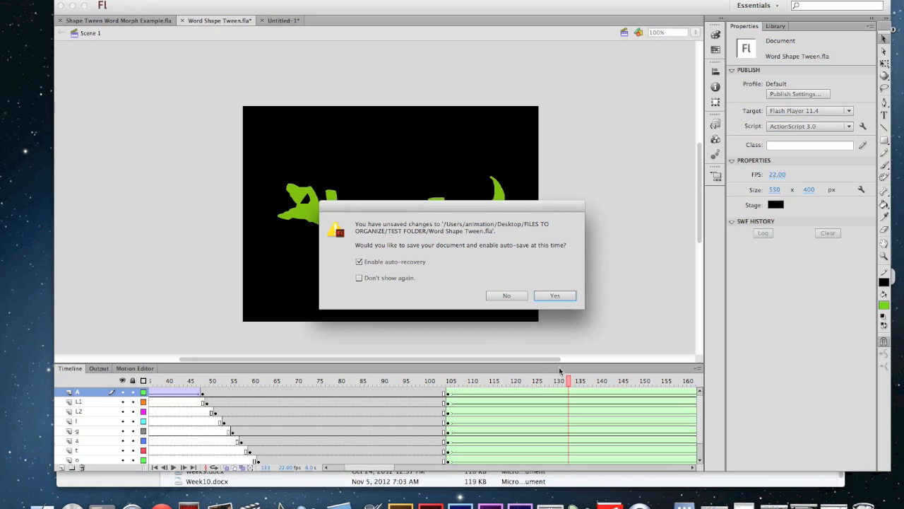
{"action": "left_click", "coordinate": [515, 296]}
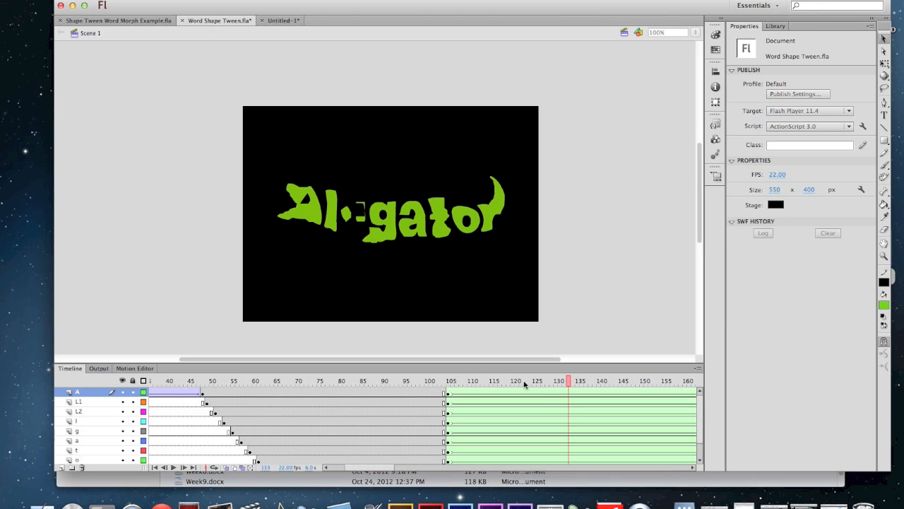
{"action": "left_click_drag", "start_coordinate": [569, 382], "coordinate": [106, 332]}
- Switch to the Untitled-1 document and scrub through its letter animation from frame 1 to frame 104
{"action": "left_click", "coordinate": [283, 20]}
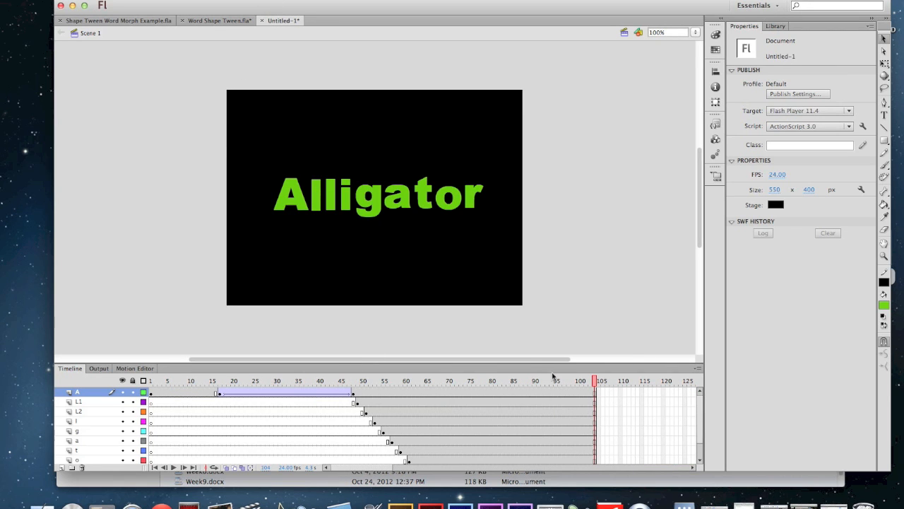
{"action": "left_click_drag", "start_coordinate": [599, 382], "coordinate": [118, 393]}
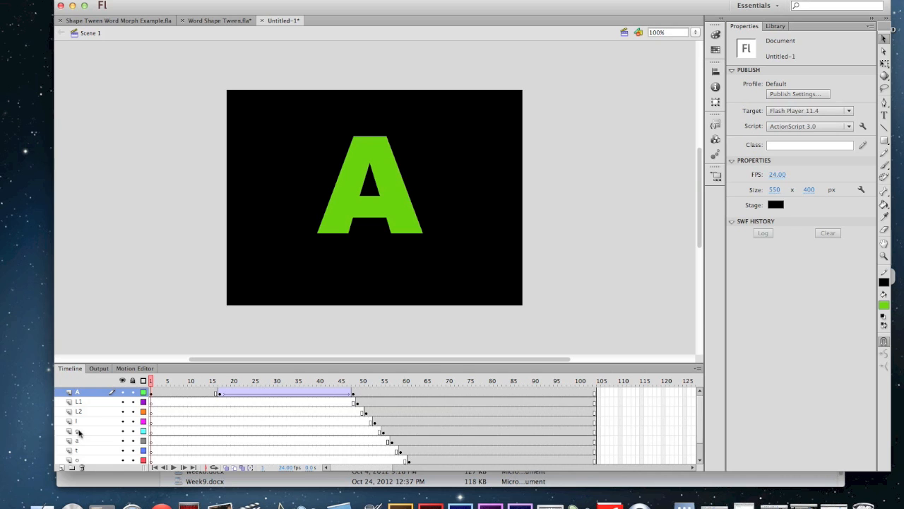
{"action": "left_click_drag", "start_coordinate": [153, 381], "coordinate": [354, 387]}
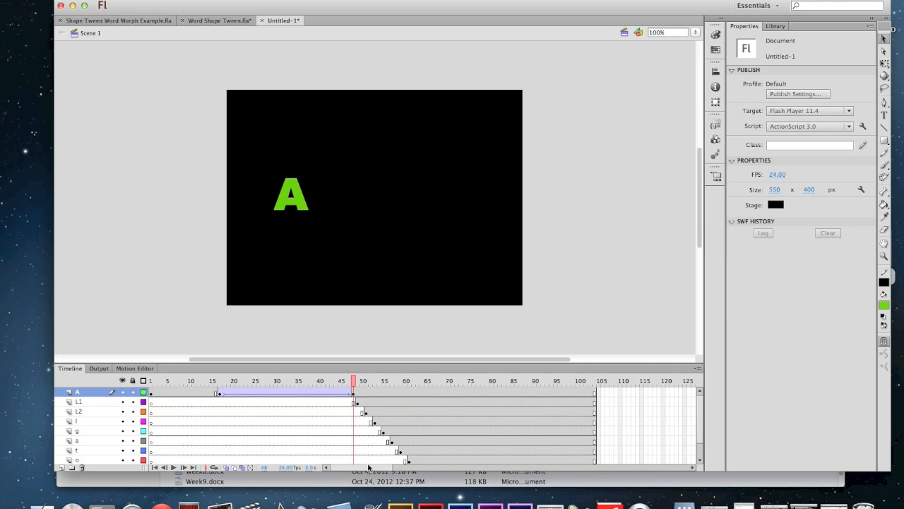
{"action": "left_click_drag", "start_coordinate": [369, 468], "coordinate": [379, 470]}
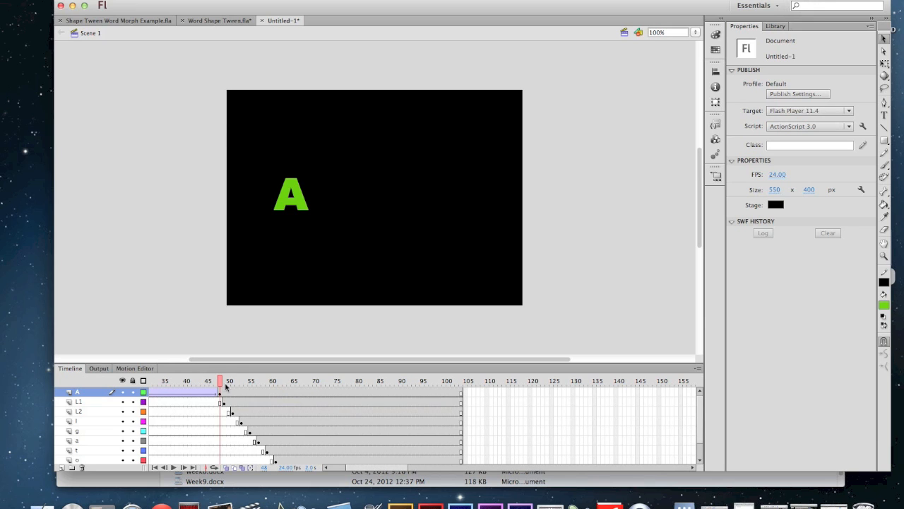
{"action": "left_click_drag", "start_coordinate": [221, 382], "coordinate": [372, 386]}
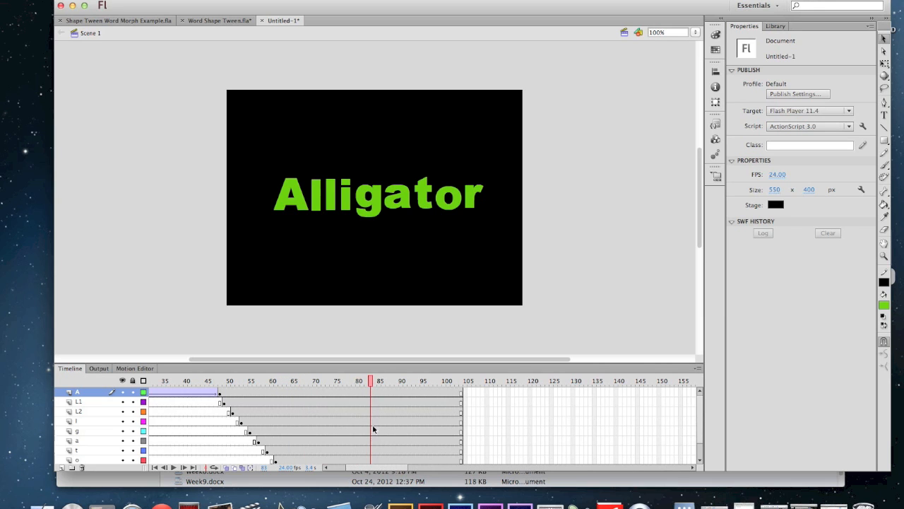
{"action": "left_click_drag", "start_coordinate": [373, 381], "coordinate": [460, 376]}
{"action": "left_click_drag", "start_coordinate": [394, 470], "coordinate": [405, 470]}
{"action": "scroll", "coordinate": [449, 433], "scroll_direction": "left", "scroll_amount": 5}
{"action": "scroll", "coordinate": [450, 433], "scroll_direction": "down", "scroll_amount": 2}
{"action": "scroll", "coordinate": [450, 436], "scroll_direction": "up", "scroll_amount": 2}
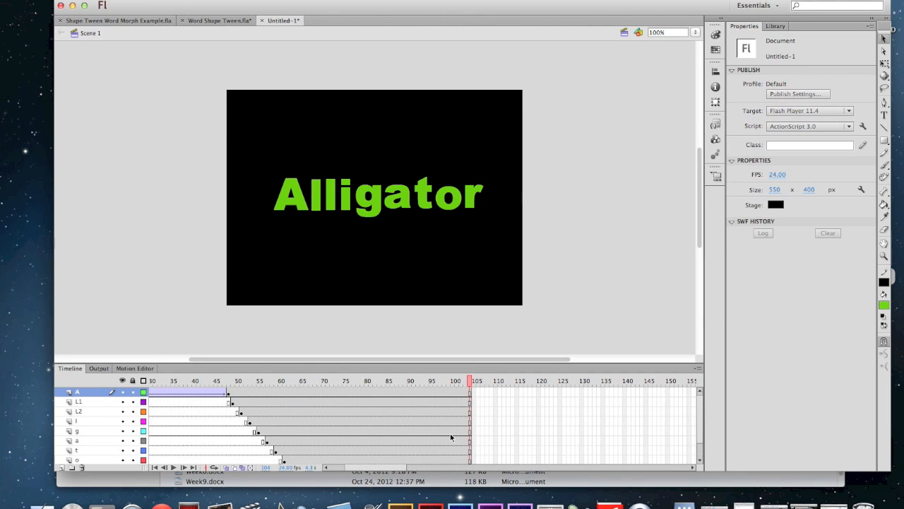
{"action": "scroll", "coordinate": [450, 436], "scroll_direction": "right", "scroll_amount": 10}
{"action": "scroll", "coordinate": [452, 437], "scroll_direction": "left", "scroll_amount": 15}
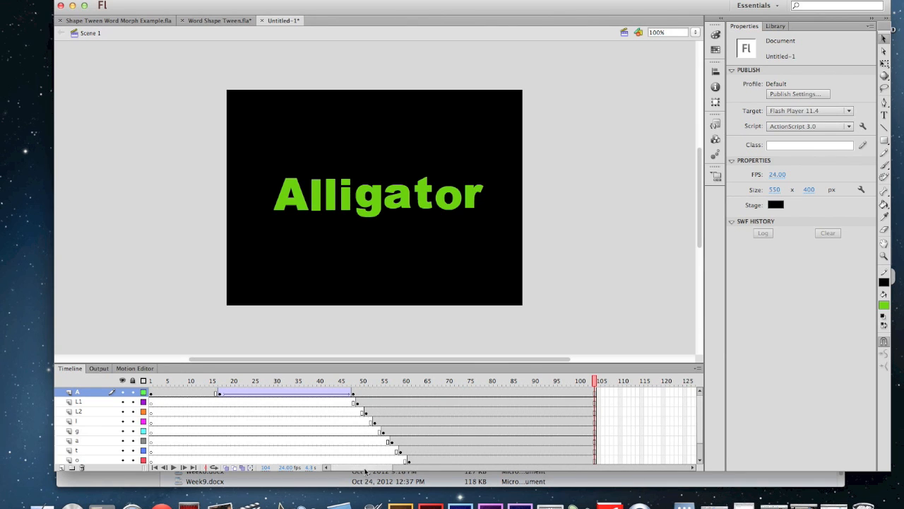
- Insert keyframes at frame 104 on the layers A, L1, L2, i and g
{"action": "scroll", "coordinate": [441, 464], "scroll_direction": "right", "scroll_amount": 10}
{"action": "left_click", "coordinate": [392, 391]}
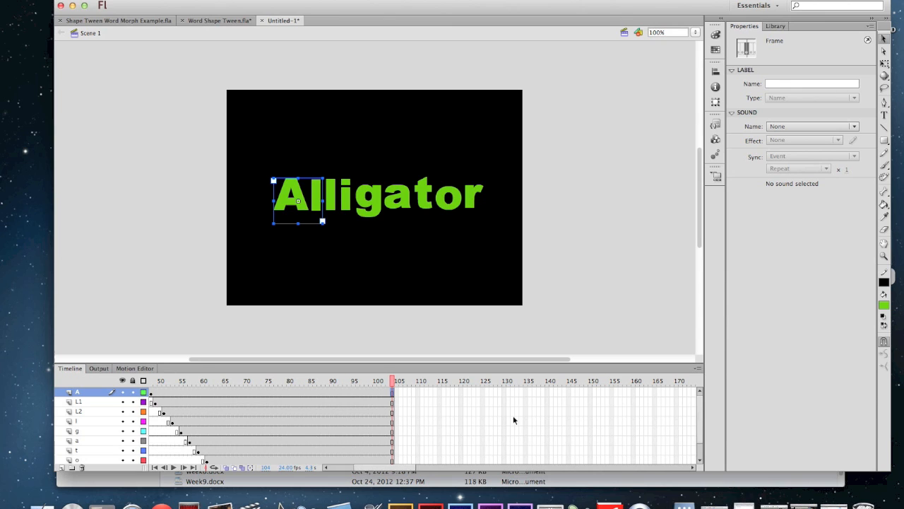
{"action": "key", "text": "F6"}
{"action": "left_click", "coordinate": [392, 402]}
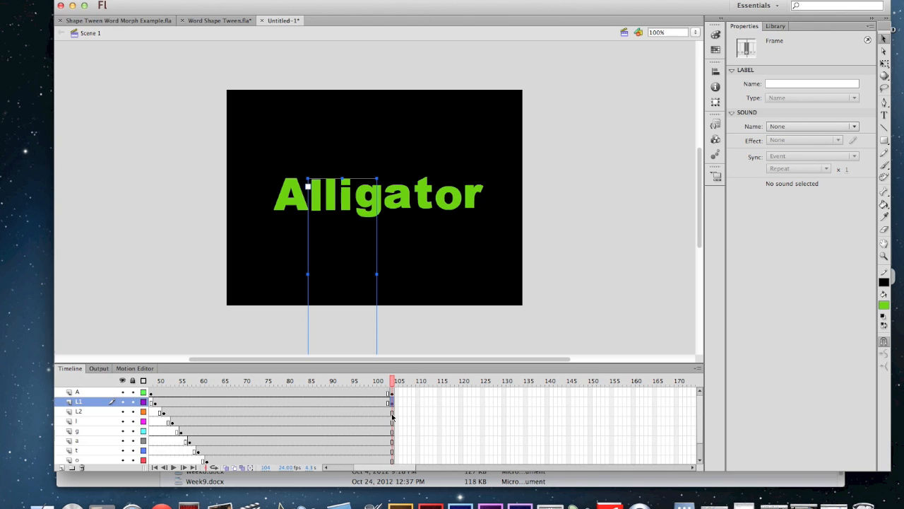
{"action": "left_click", "coordinate": [392, 411]}
{"action": "left_click", "coordinate": [393, 421]}
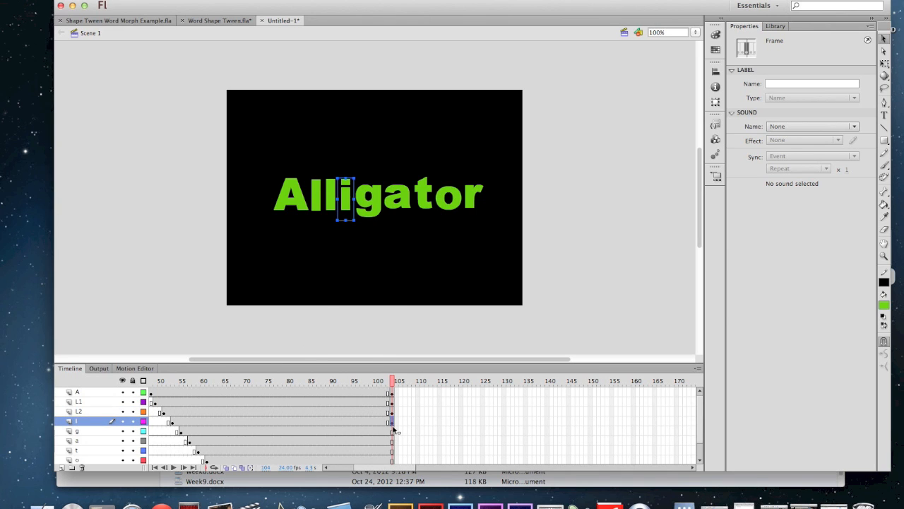
{"action": "left_click", "coordinate": [393, 432]}
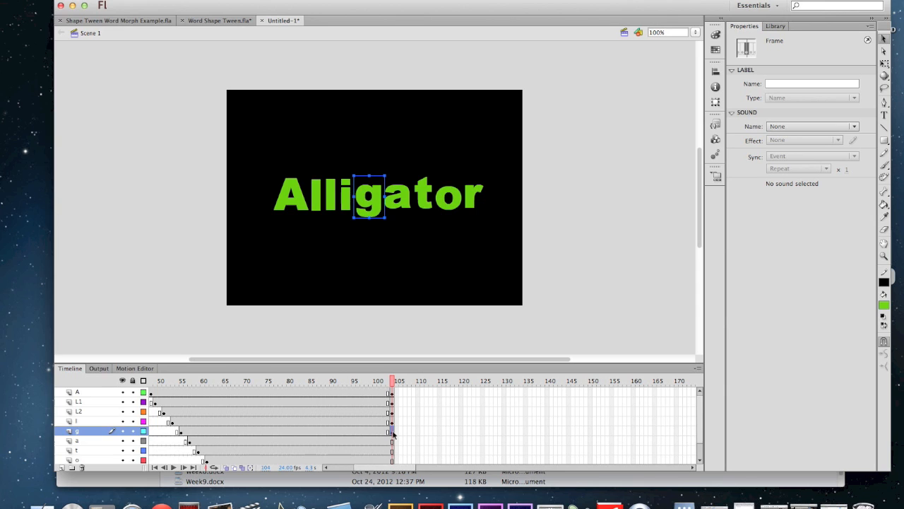
- Insert keyframes at frame 104 on the remaining letter layers a, t, o and r
{"action": "scroll", "coordinate": [393, 431], "scroll_direction": "down", "scroll_amount": 2}
{"action": "left_click", "coordinate": [394, 422]}
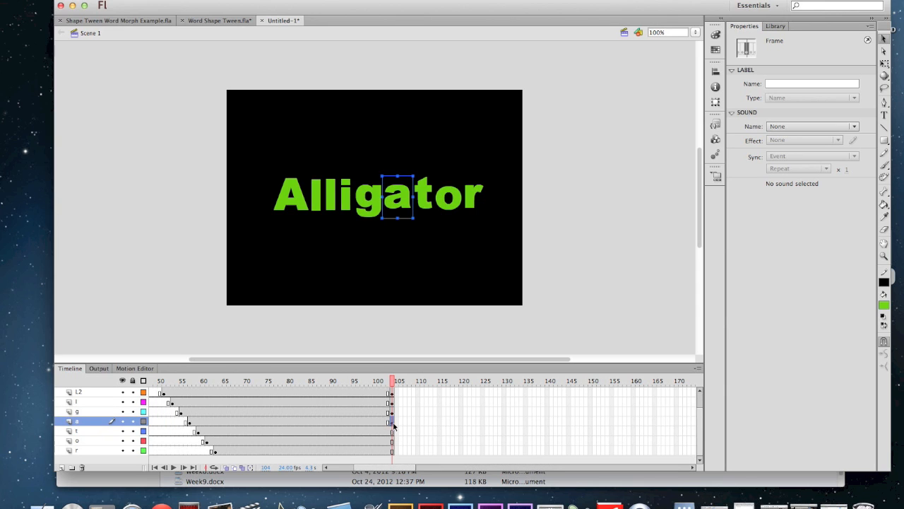
{"action": "left_click", "coordinate": [393, 431]}
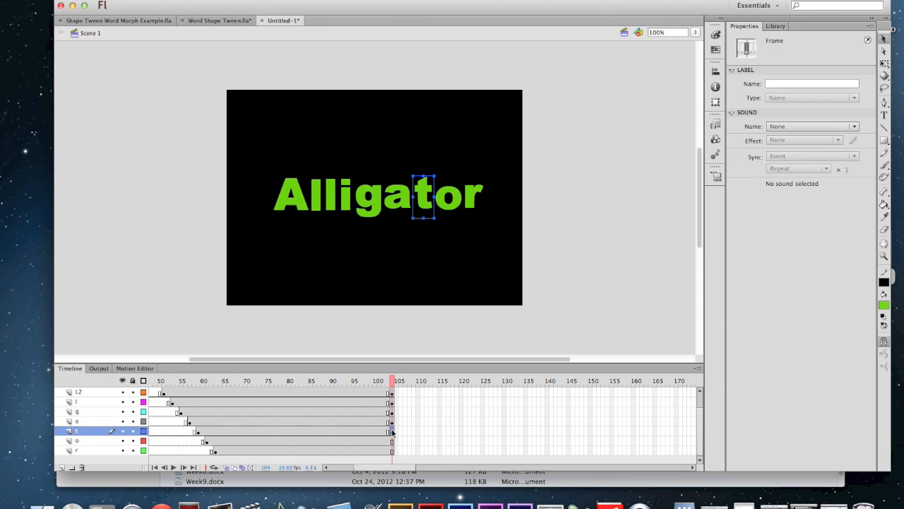
{"action": "left_click", "coordinate": [393, 441]}
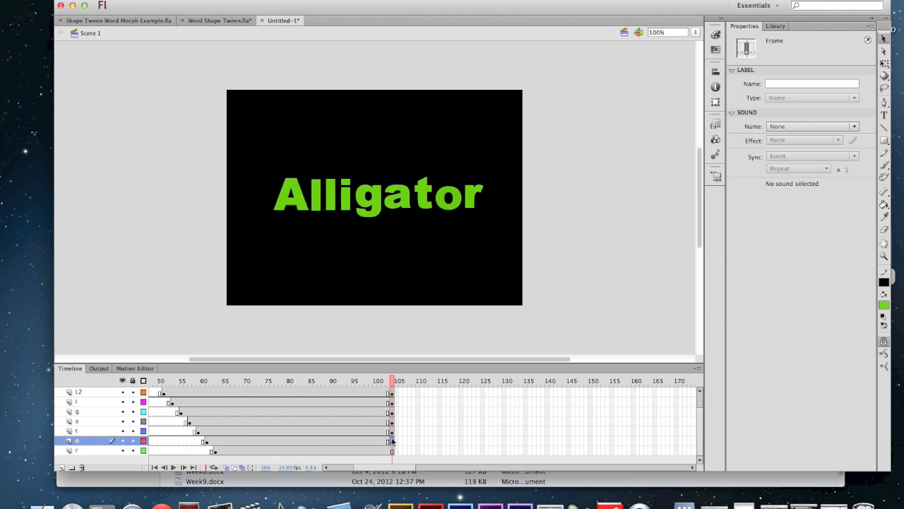
{"action": "left_click", "coordinate": [393, 451]}
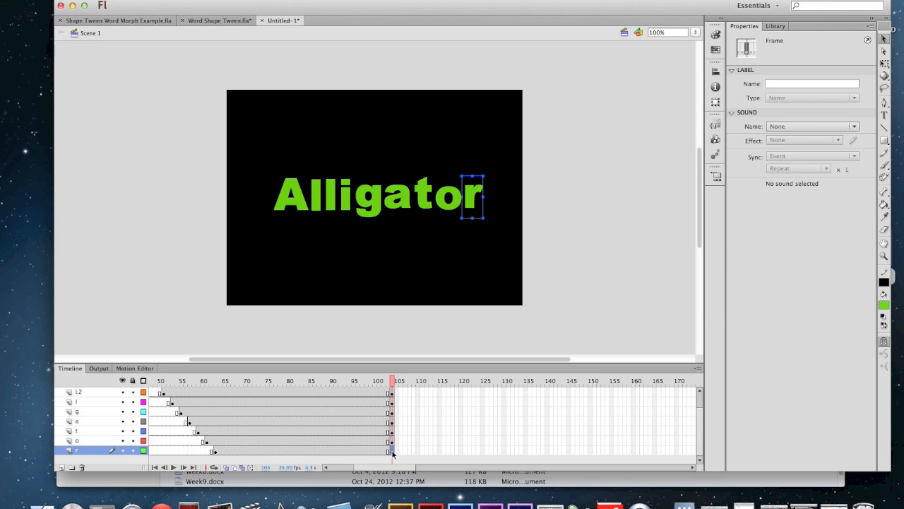
- Break apart the letter A at frame 104 twice, turning the text into an editable shape
{"action": "left_click", "coordinate": [290, 195]}
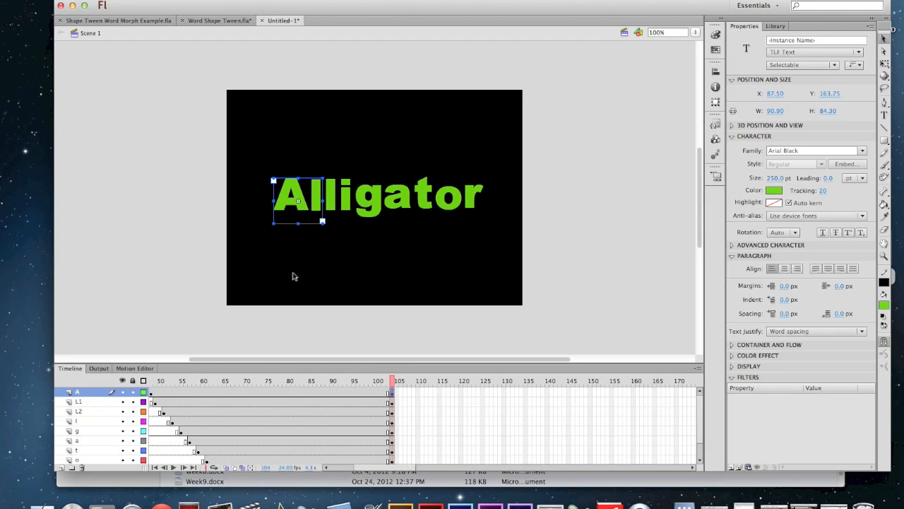
{"action": "left_click", "coordinate": [173, 0]}
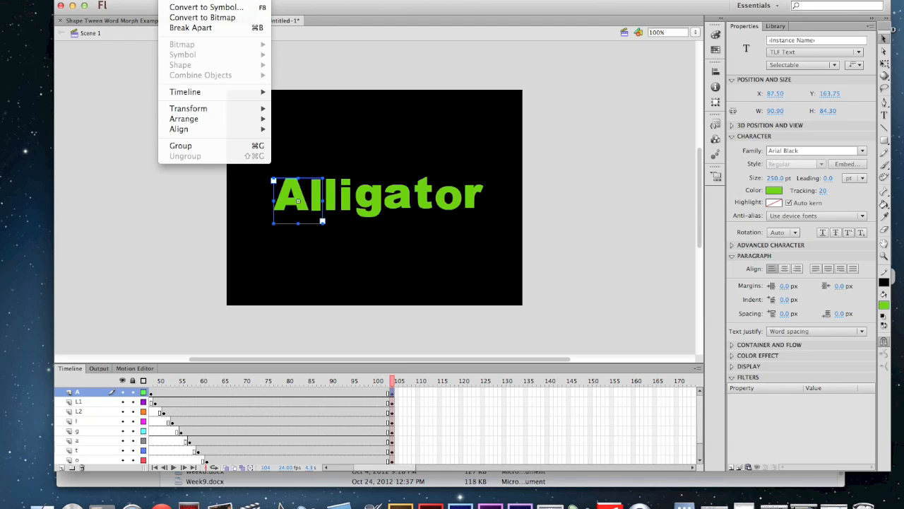
{"action": "left_click", "coordinate": [189, 27]}
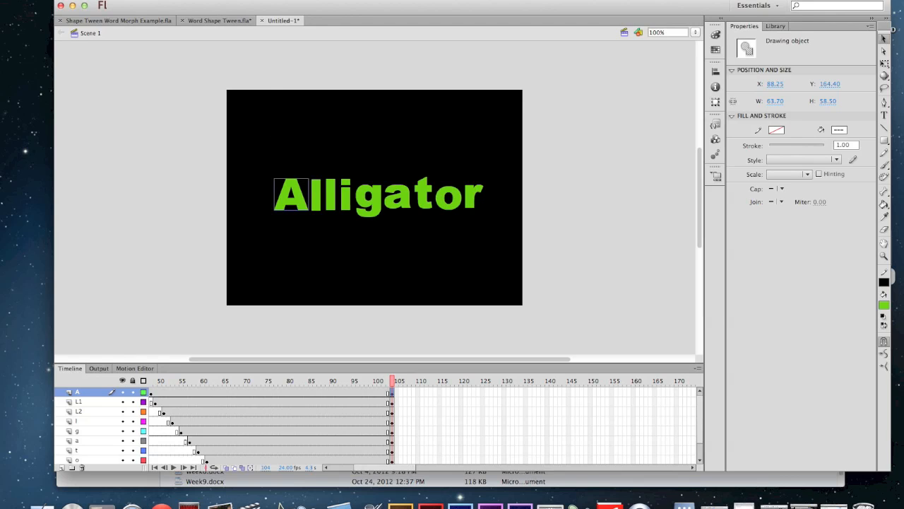
{"action": "left_click", "coordinate": [174, 0]}
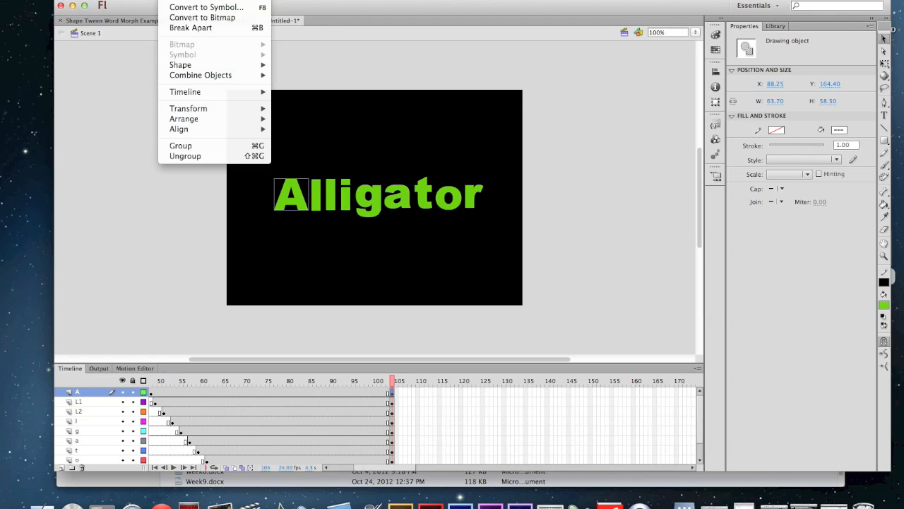
{"action": "left_click", "coordinate": [176, 29]}
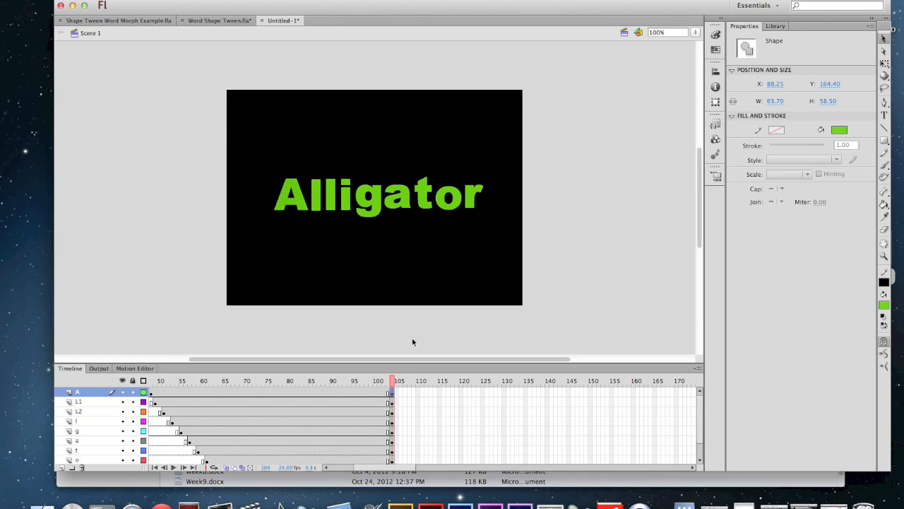
- Break apart the first letter l on layer L1 at frame 104 twice, down to an editable shape
{"action": "left_click", "coordinate": [391, 401]}
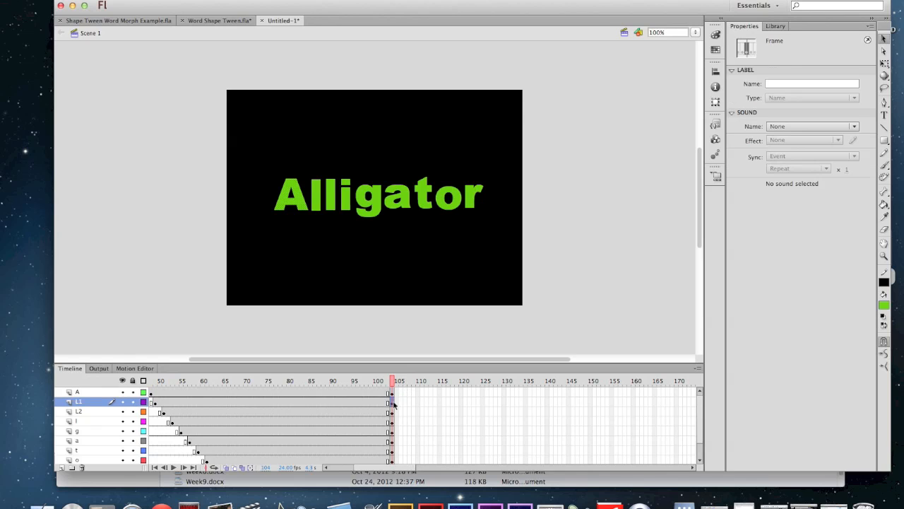
{"action": "left_click", "coordinate": [138, 0]}
{"action": "mouse_move", "coordinate": [170, 0]}
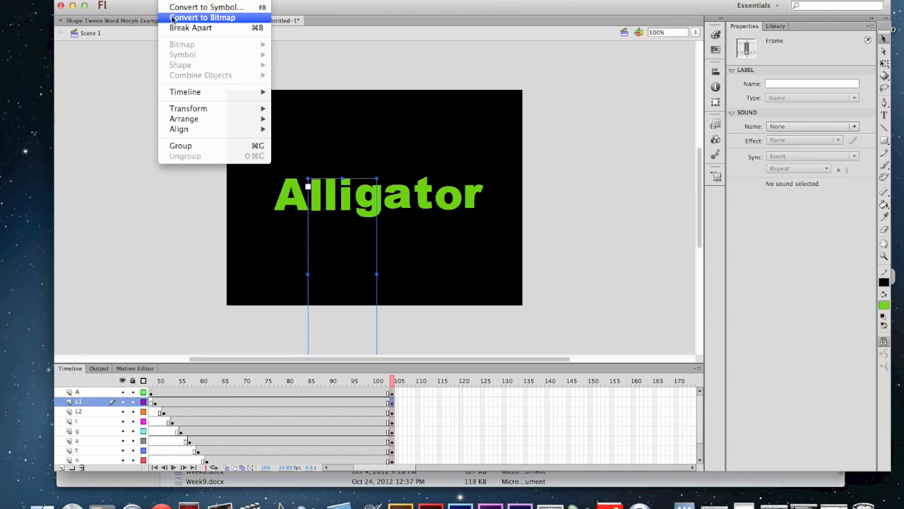
{"action": "left_click", "coordinate": [180, 34]}
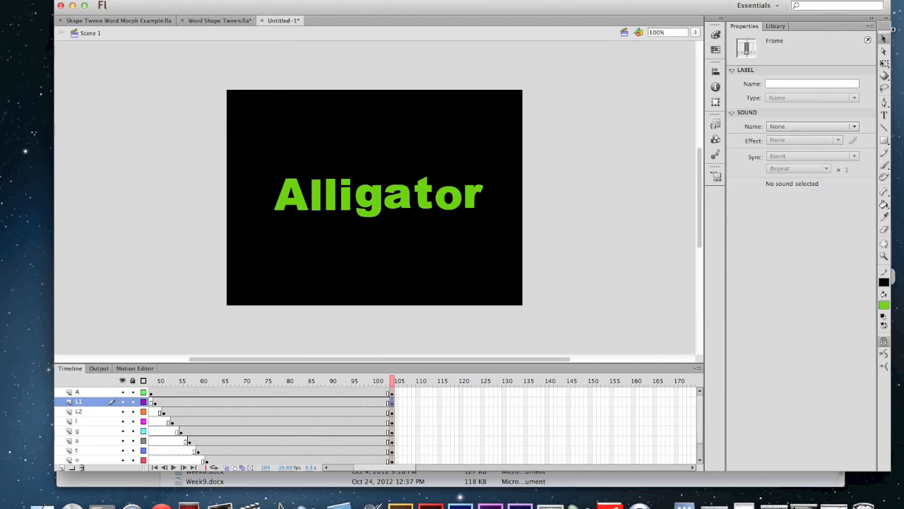
{"action": "left_click", "coordinate": [171, 0]}
{"action": "left_click", "coordinate": [176, 27]}
- Switch to Safari and review the Google Images results for "alligator silhouette"
{"action": "left_click", "coordinate": [321, 230]}
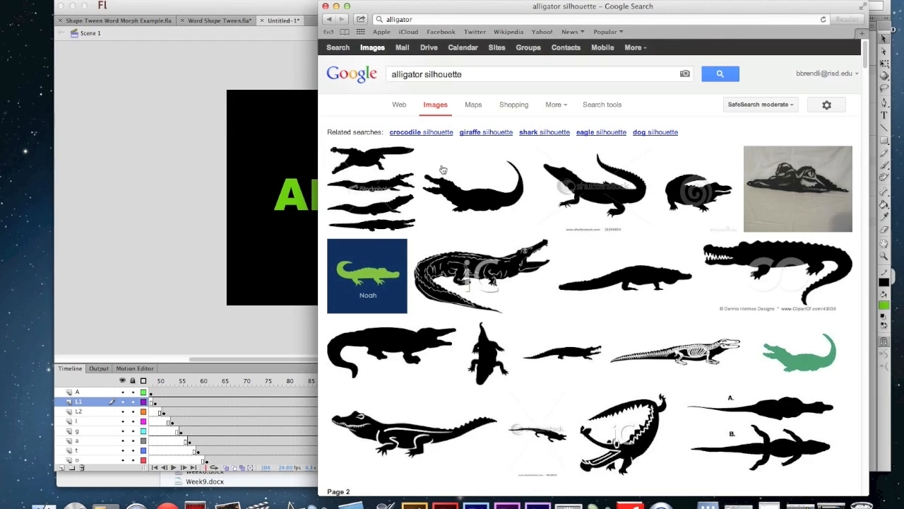
{"action": "left_click", "coordinate": [463, 74]}
{"action": "left_click_drag", "start_coordinate": [371, 74], "coordinate": [372, 78]}
{"action": "left_click", "coordinate": [487, 74]}
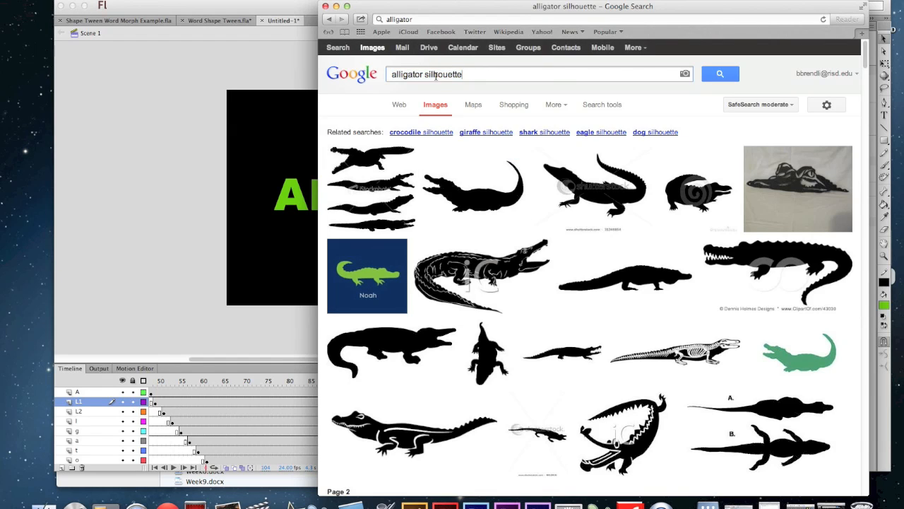
{"action": "left_click_drag", "start_coordinate": [424, 75], "coordinate": [482, 75]}
{"action": "left_click", "coordinate": [483, 75]}
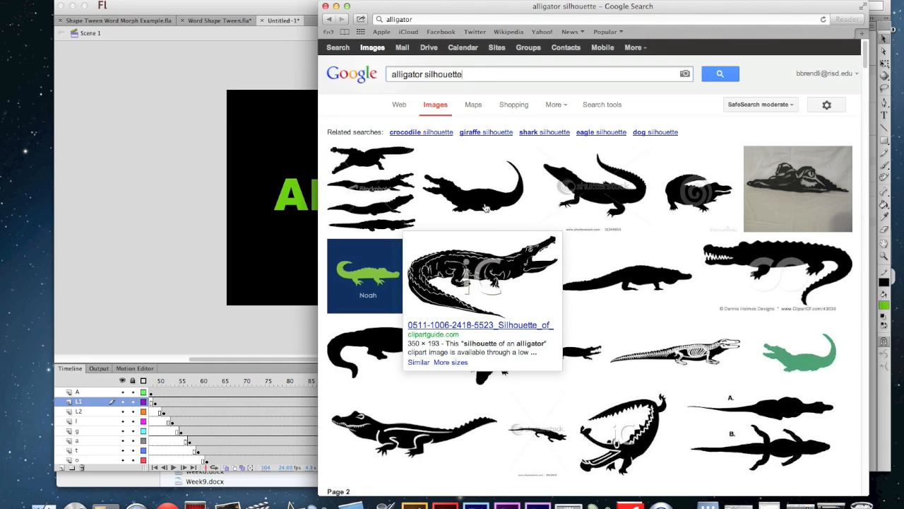
- Open the full-size version of the colebrothers-alligator.jpg silhouette from the image results
{"action": "mouse_move", "coordinate": [480, 206]}
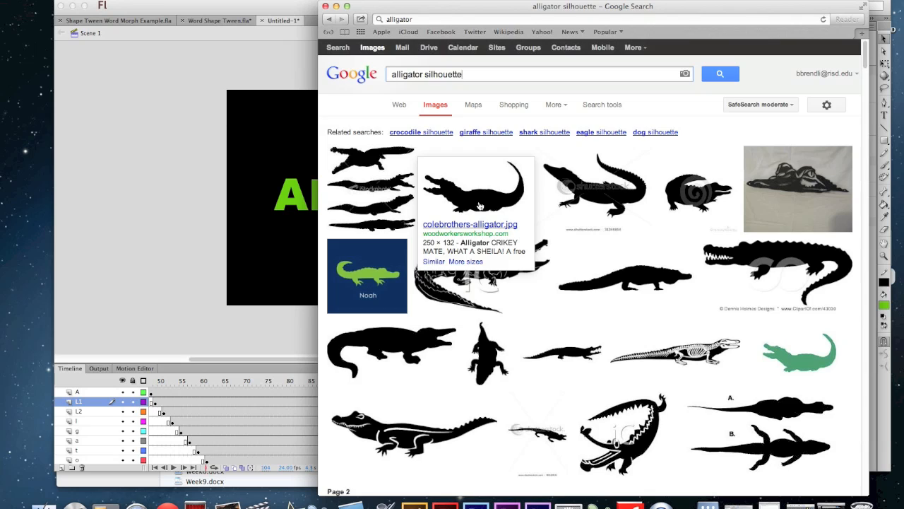
{"action": "left_click", "coordinate": [479, 205]}
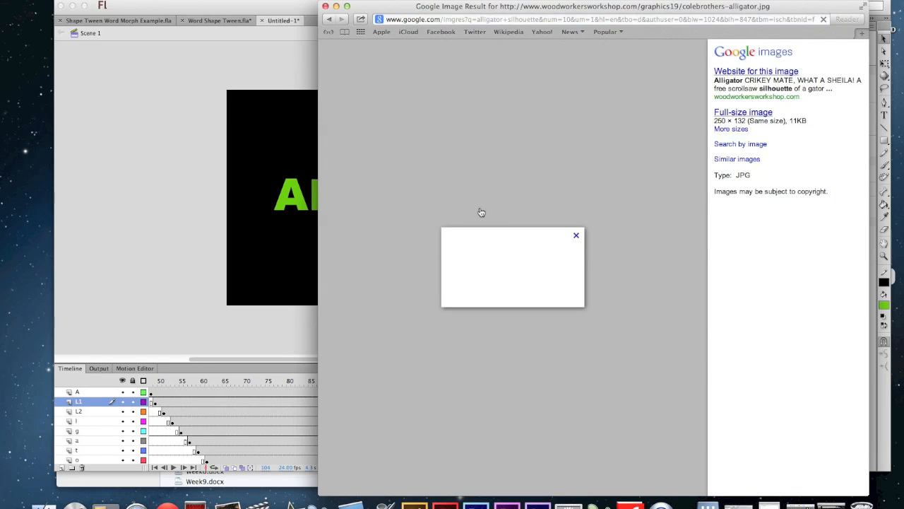
{"action": "left_click", "coordinate": [750, 113]}
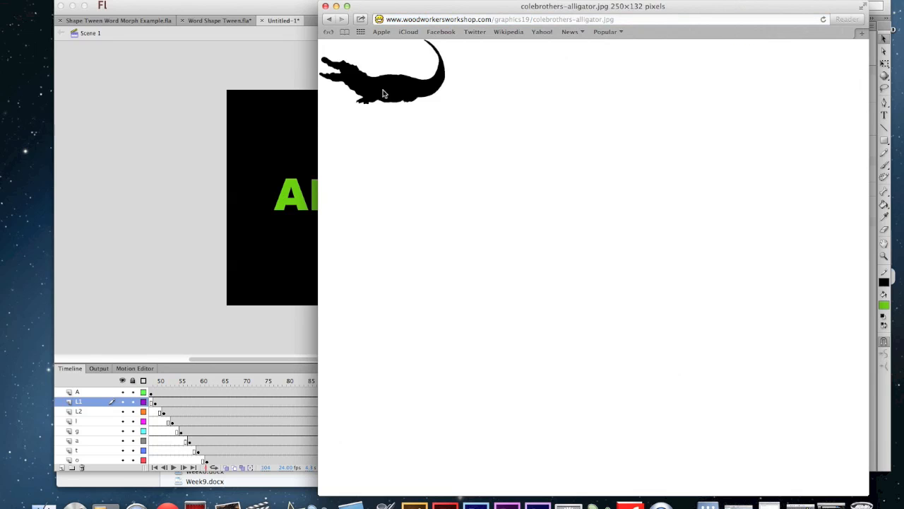
{"action": "right_click", "coordinate": [383, 93]}
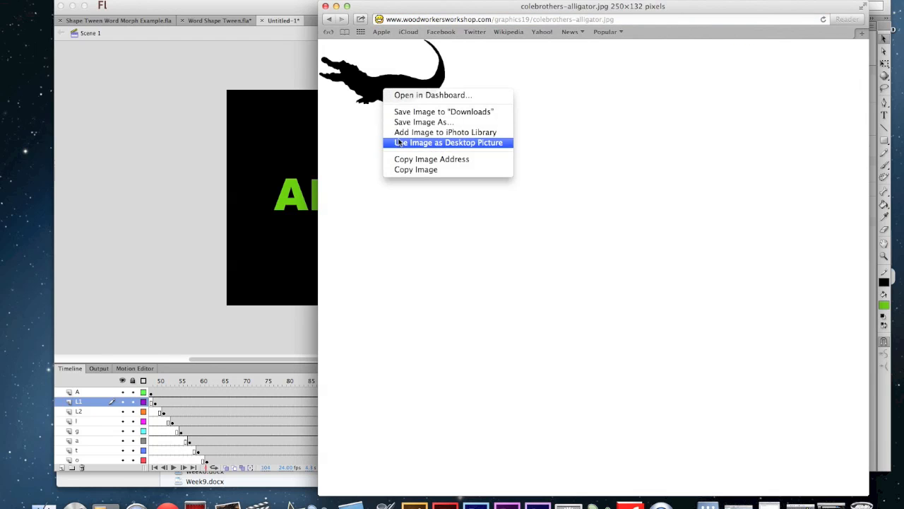
{"action": "left_click", "coordinate": [346, 152]}
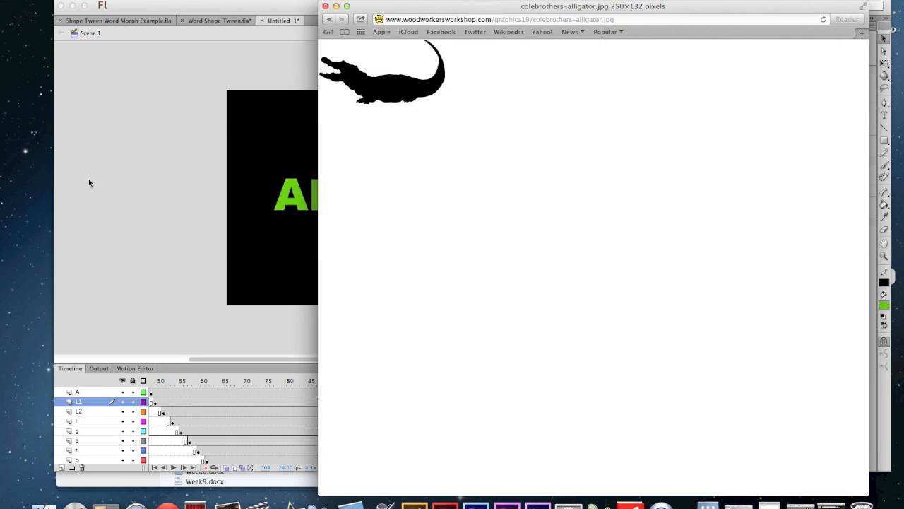
{"action": "left_click", "coordinate": [337, 6]}
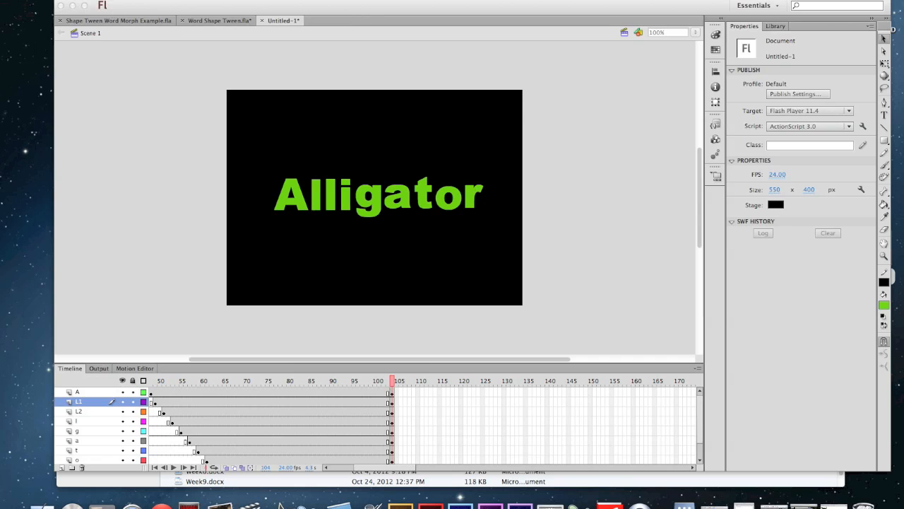
{"action": "left_click", "coordinate": [66, 0]}
{"action": "key", "text": "Escape"}
{"action": "left_click", "coordinate": [113, 0]}
{"action": "key", "text": "Escape"}
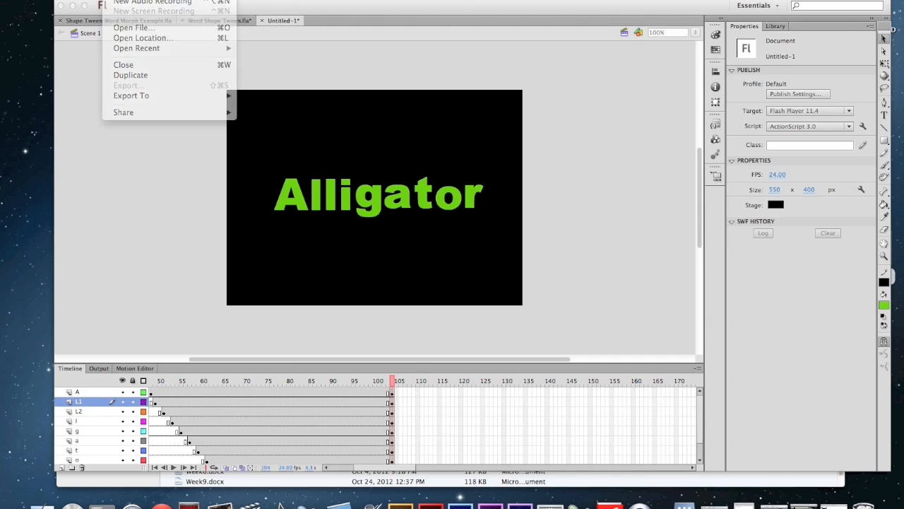
{"action": "left_click", "coordinate": [64, 0]}
{"action": "left_click", "coordinate": [63, 0]}
{"action": "left_click", "coordinate": [63, 0]}
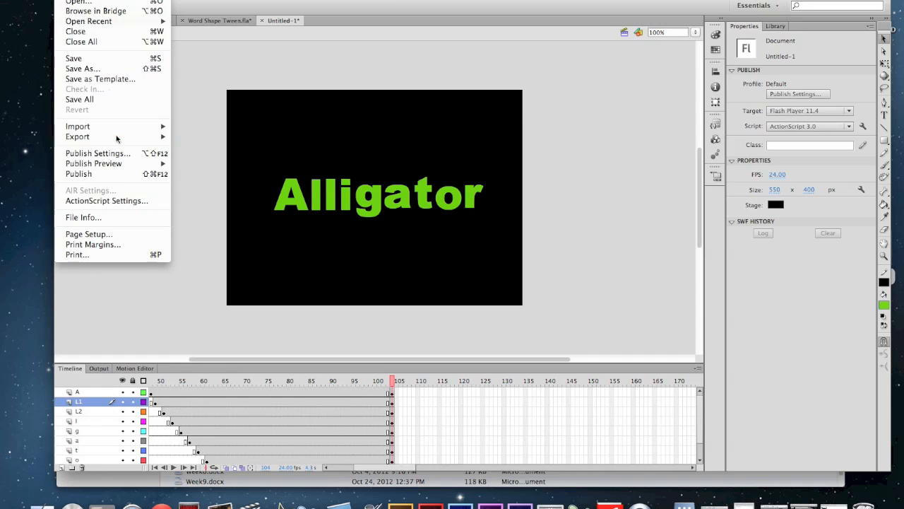
{"action": "mouse_move", "coordinate": [122, 128]}
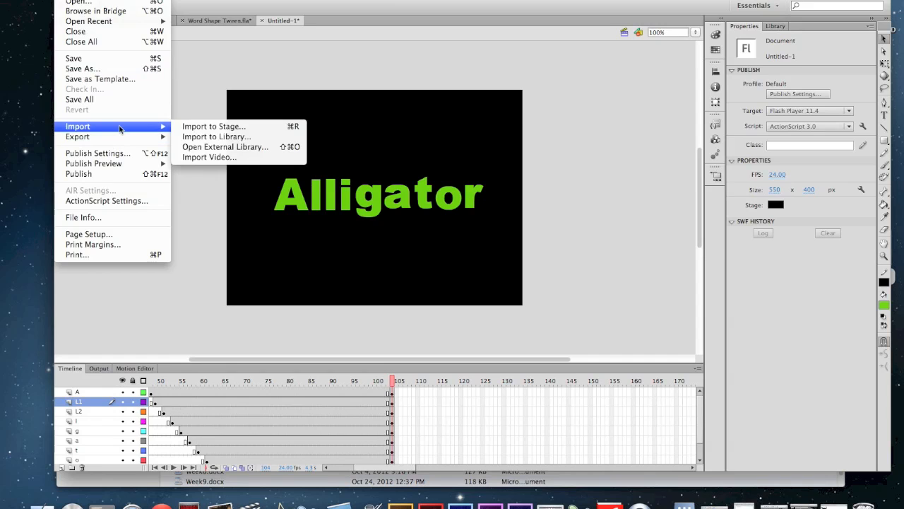
{"action": "left_click", "coordinate": [221, 138]}
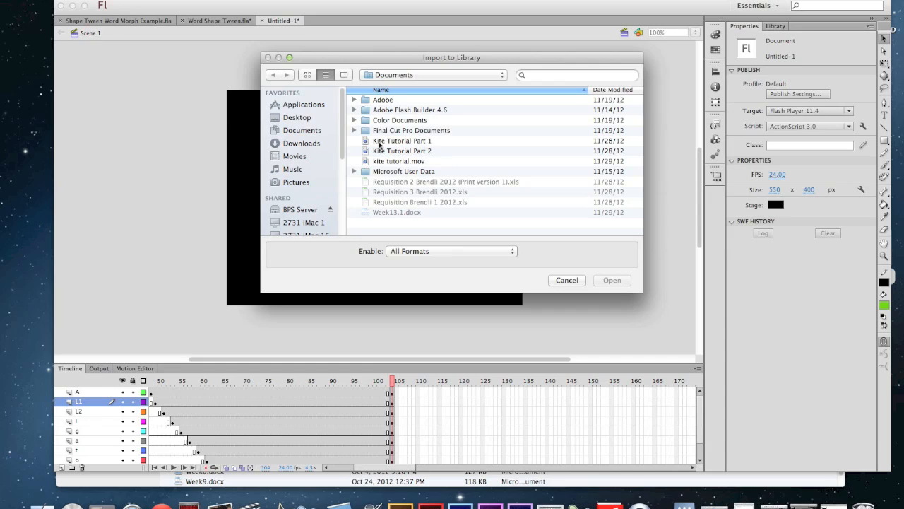
{"action": "left_click", "coordinate": [565, 279]}
{"action": "left_click", "coordinate": [774, 26]}
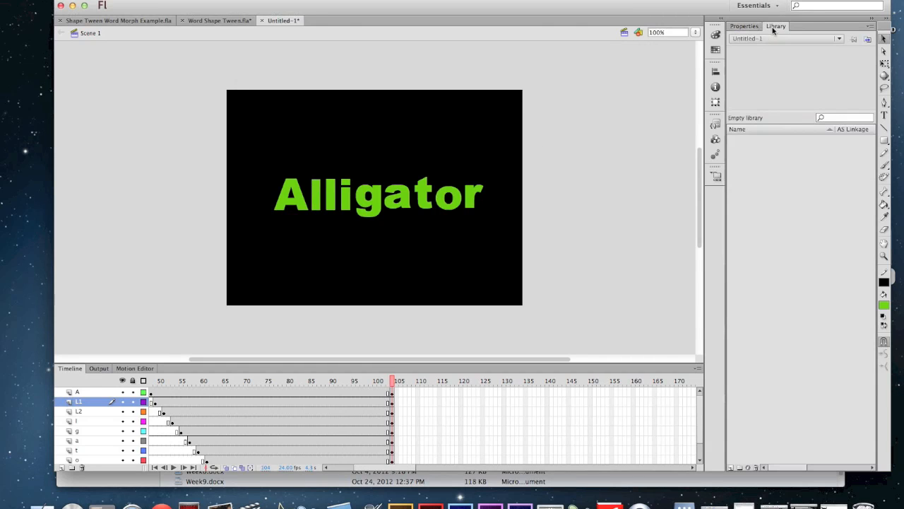
{"action": "left_click", "coordinate": [744, 26]}
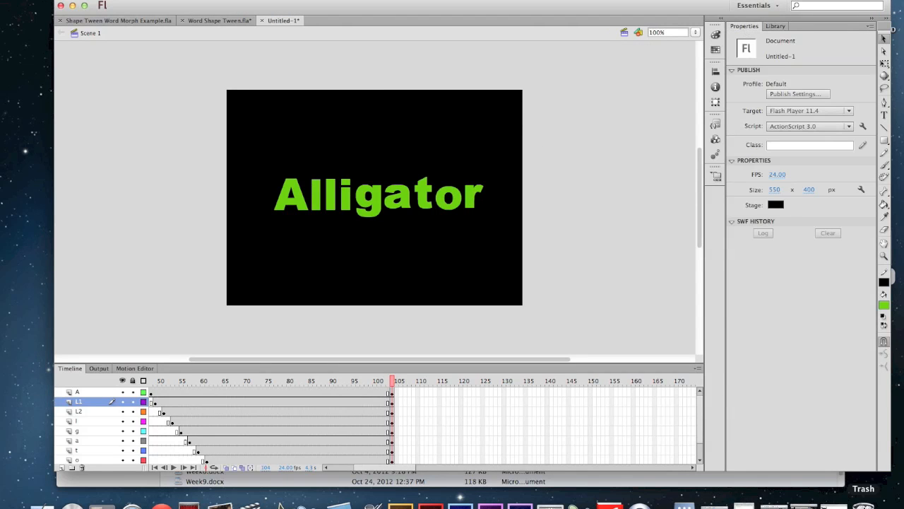
- Switch to Safari, save the alligator silhouette image onto the desktop, and return to Flash
{"action": "left_click", "coordinate": [834, 503]}
{"action": "left_click_drag", "start_coordinate": [376, 92], "coordinate": [23, 83]}
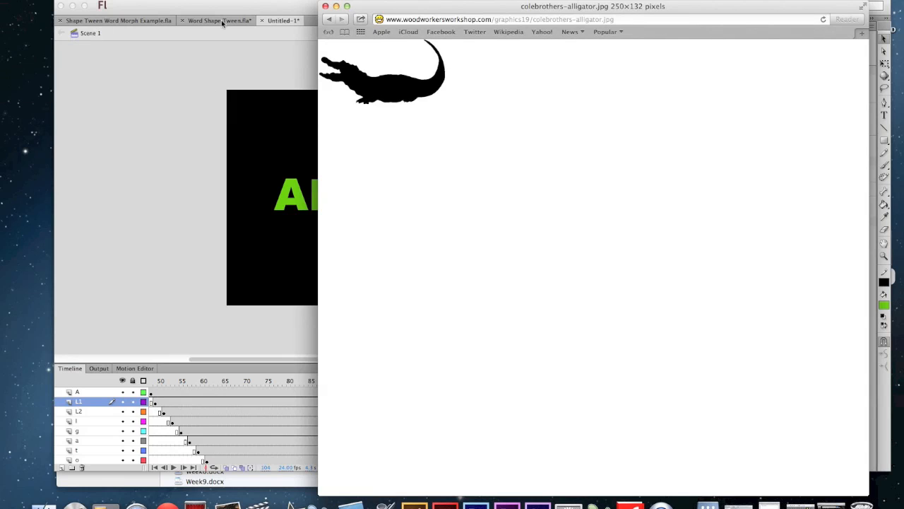
{"action": "key", "text": "super+m"}
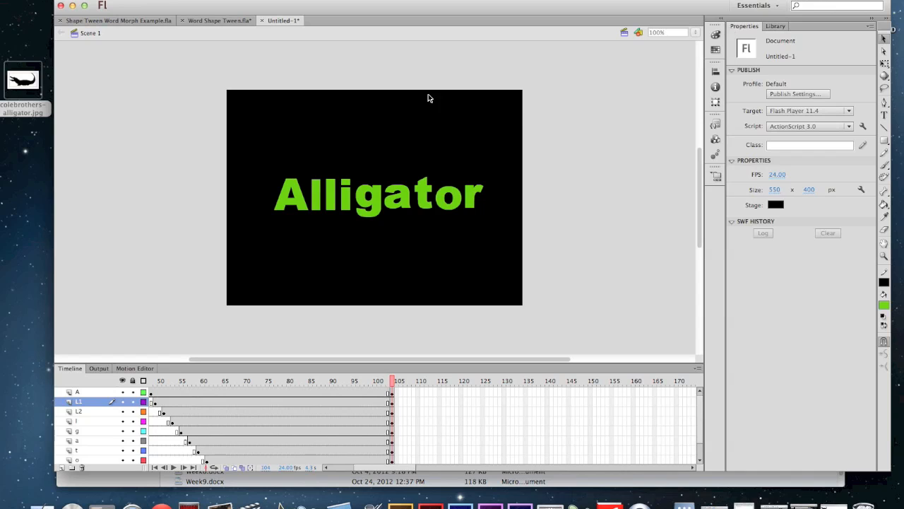
- Import colebrothers-alligator.jpg from the desktop into the document's library and preview it there
{"action": "left_click", "coordinate": [779, 29]}
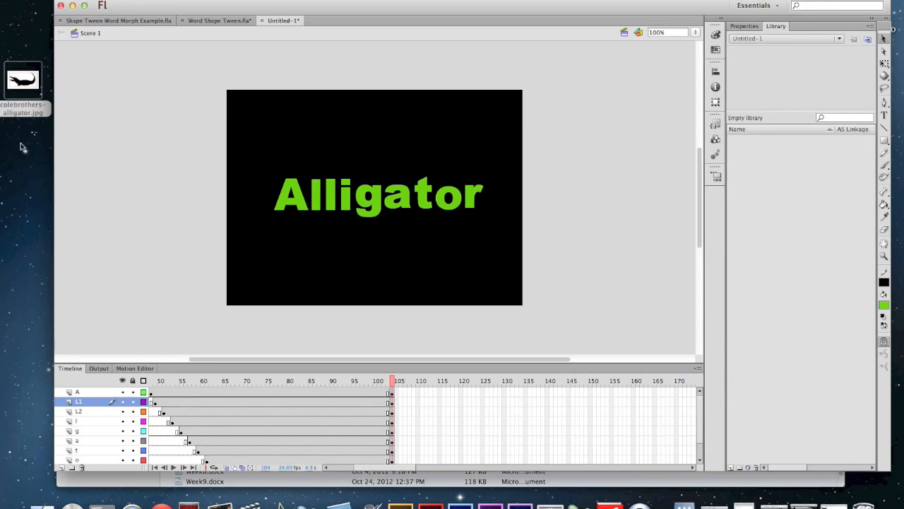
{"action": "left_click_drag", "start_coordinate": [24, 83], "coordinate": [756, 182]}
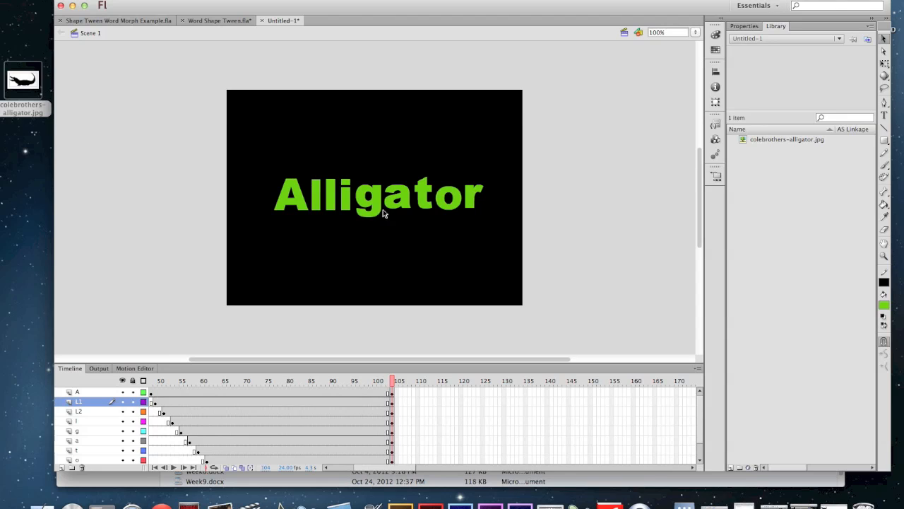
{"action": "left_click", "coordinate": [759, 140]}
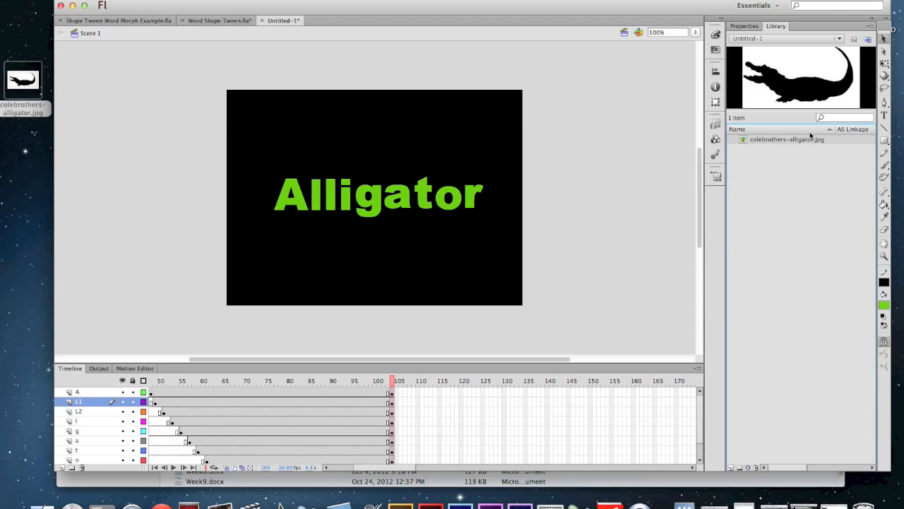
{"action": "left_click", "coordinate": [762, 28]}
{"action": "left_click", "coordinate": [775, 27]}
- Add a new layer beneath the letter r layer and place the alligator image on the stage in it
{"action": "scroll", "coordinate": [106, 459], "scroll_direction": "down", "scroll_amount": 1}
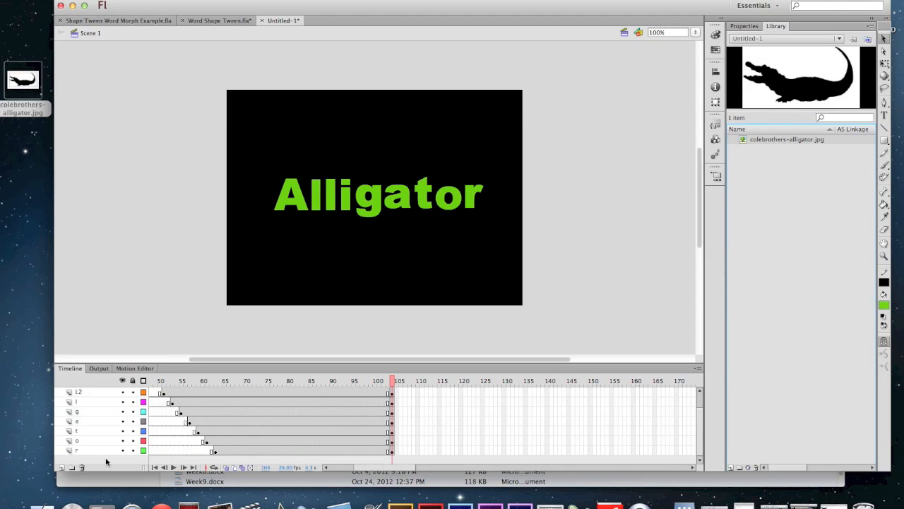
{"action": "left_click", "coordinate": [62, 467]}
{"action": "left_click_drag", "start_coordinate": [88, 393], "coordinate": [83, 462]}
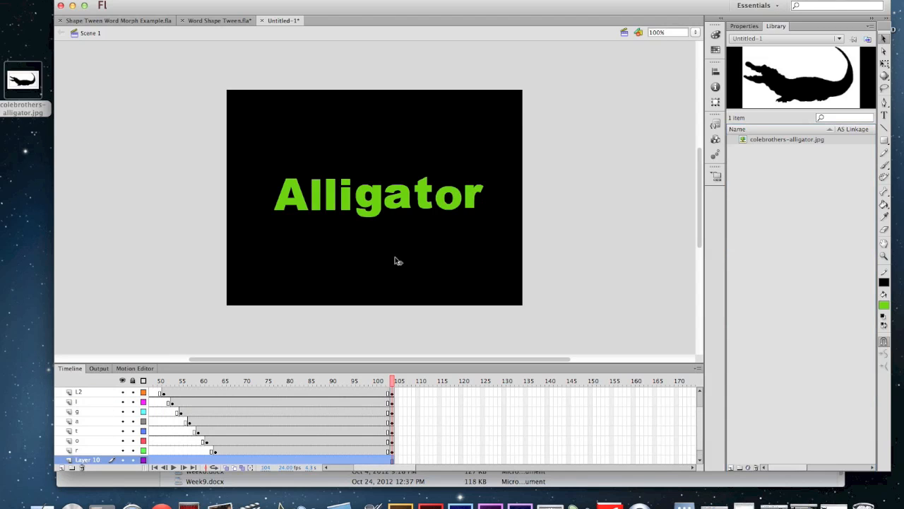
{"action": "left_click_drag", "start_coordinate": [800, 139], "coordinate": [375, 216]}
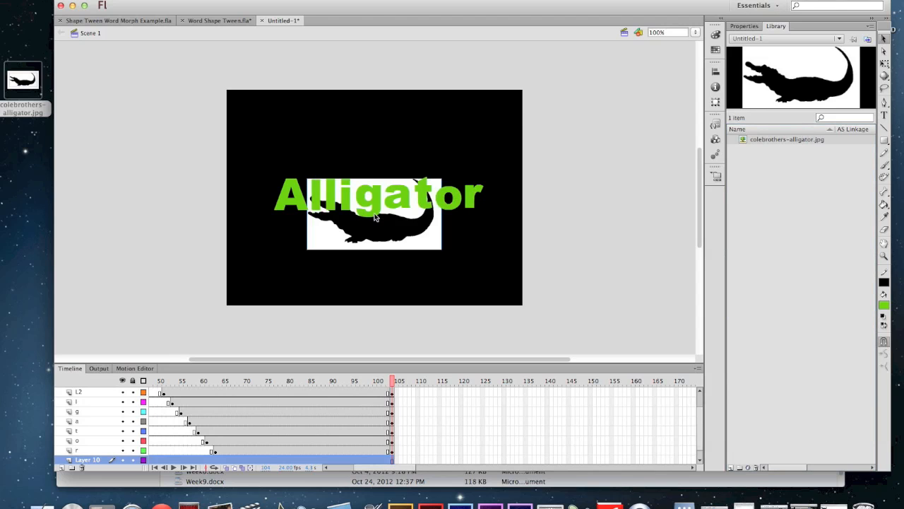
- Enlarge the alligator image with Free Transform to nearly the full stage width, shift it up behind the word, and lock Layer 10
{"action": "left_click", "coordinate": [884, 63]}
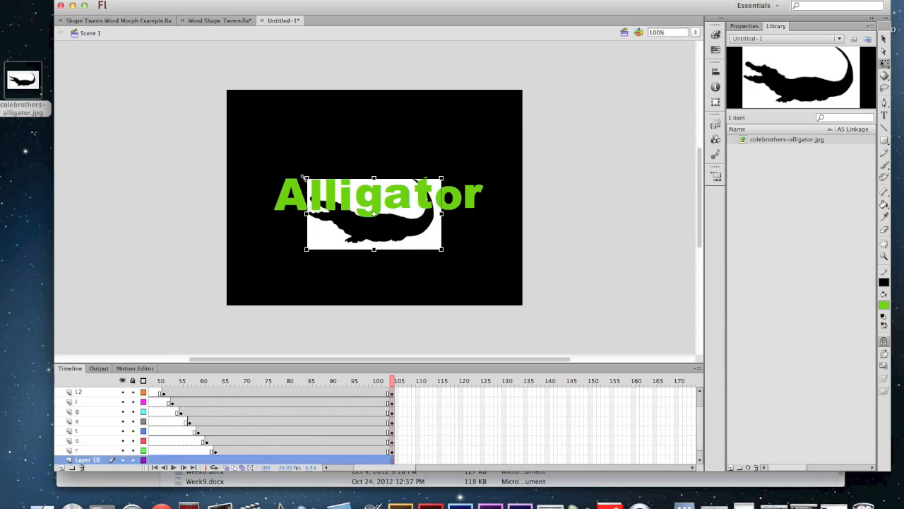
{"action": "left_click_drag", "start_coordinate": [302, 176], "coordinate": [230, 137]}
{"action": "left_click", "coordinate": [400, 243]}
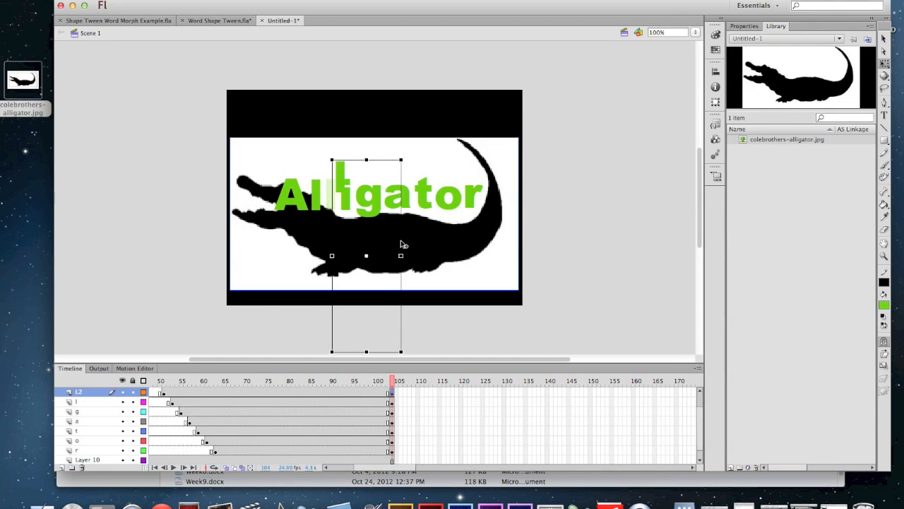
{"action": "left_click_drag", "start_coordinate": [401, 239], "coordinate": [401, 241]}
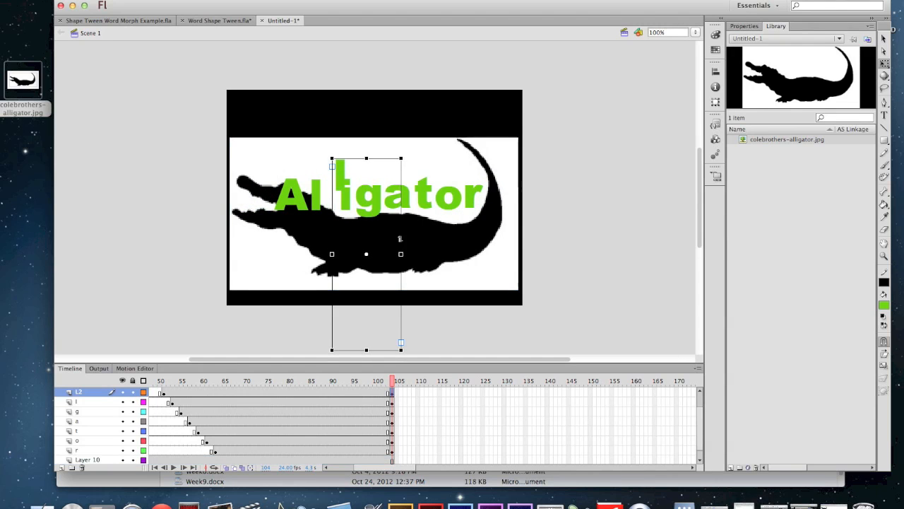
{"action": "left_click", "coordinate": [514, 262]}
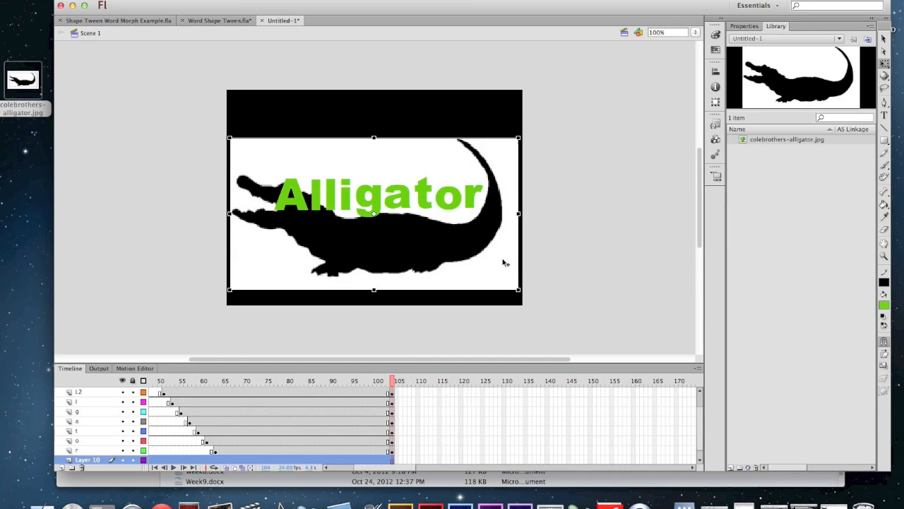
{"action": "mouse_move", "coordinate": [498, 252]}
{"action": "left_mouse_down"}
{"action": "mouse_move", "coordinate": [499, 200]}
{"action": "mouse_move", "coordinate": [500, 237]}
{"action": "left_mouse_up"}
{"action": "left_click", "coordinate": [591, 239]}
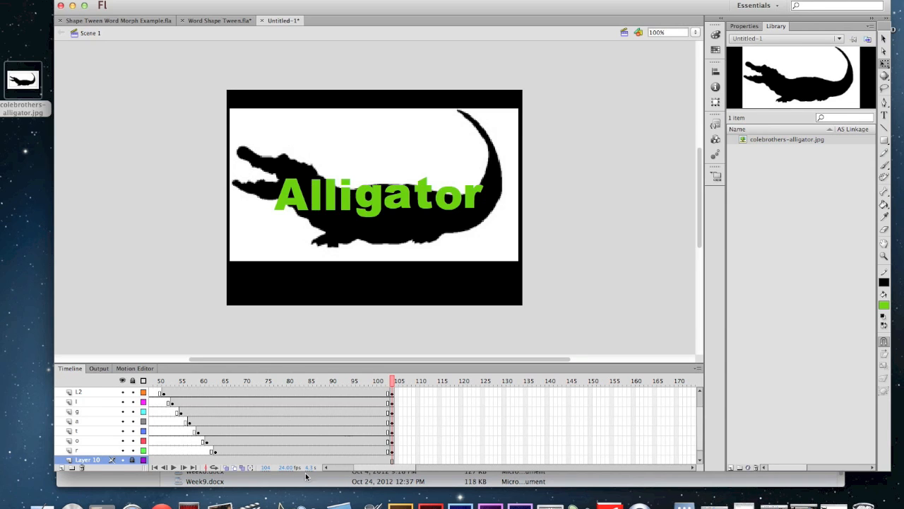
- Insert a keyframe at frame 180 on layer A
{"action": "scroll", "coordinate": [416, 426], "scroll_direction": "left", "scroll_amount": 5}
{"action": "scroll", "coordinate": [417, 426], "scroll_direction": "up", "scroll_amount": 1}
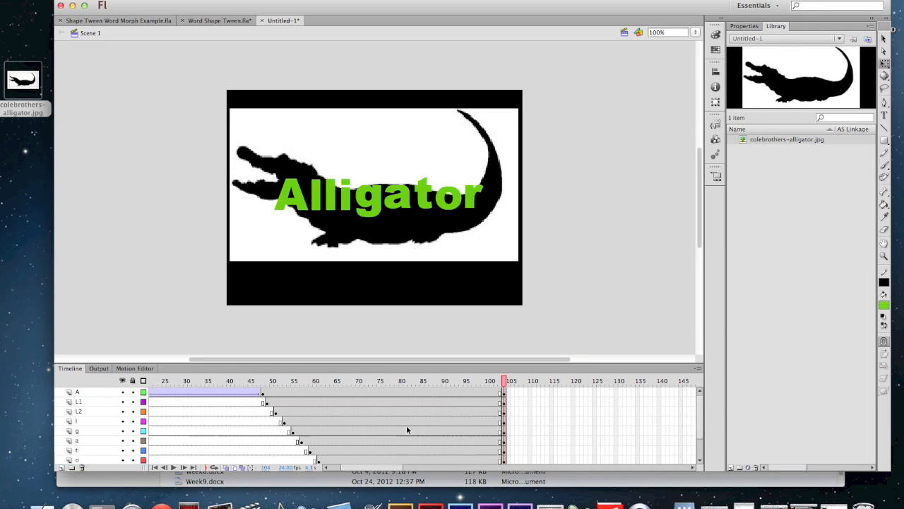
{"action": "left_click", "coordinate": [504, 393]}
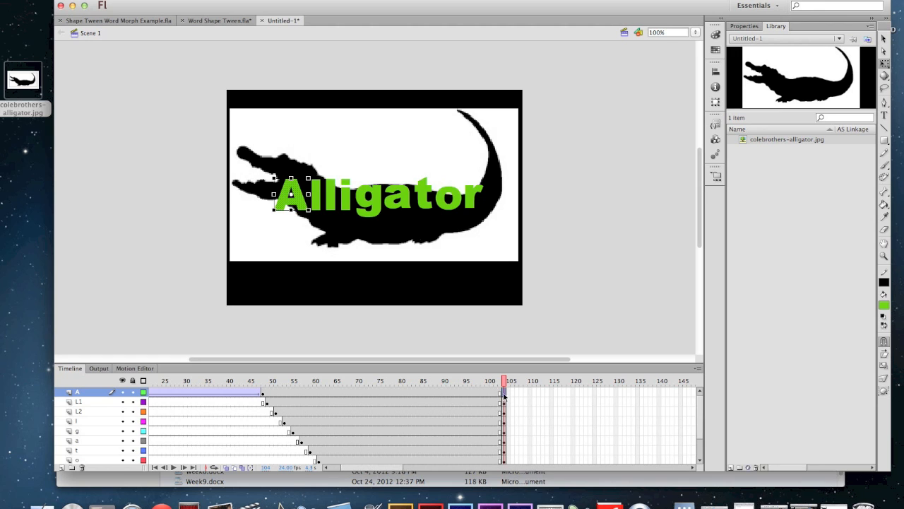
{"action": "left_click_drag", "start_coordinate": [396, 471], "coordinate": [436, 471]}
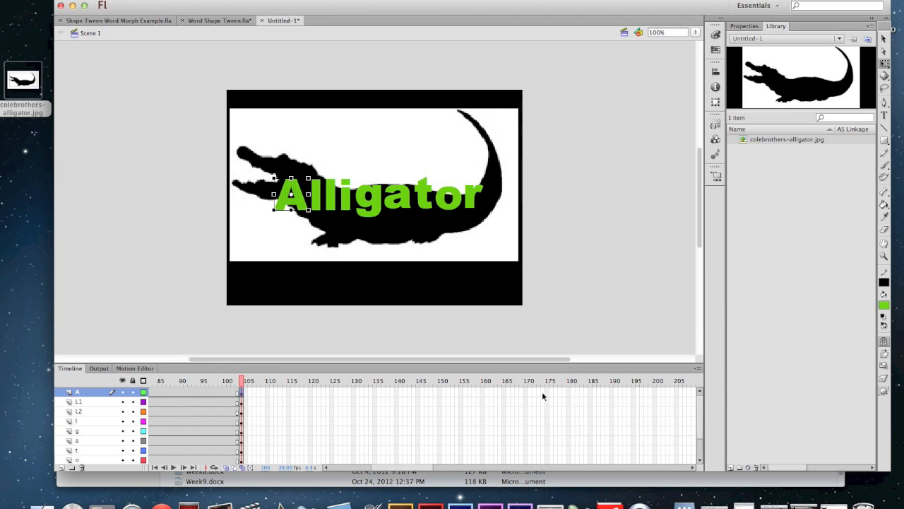
{"action": "left_click", "coordinate": [570, 393]}
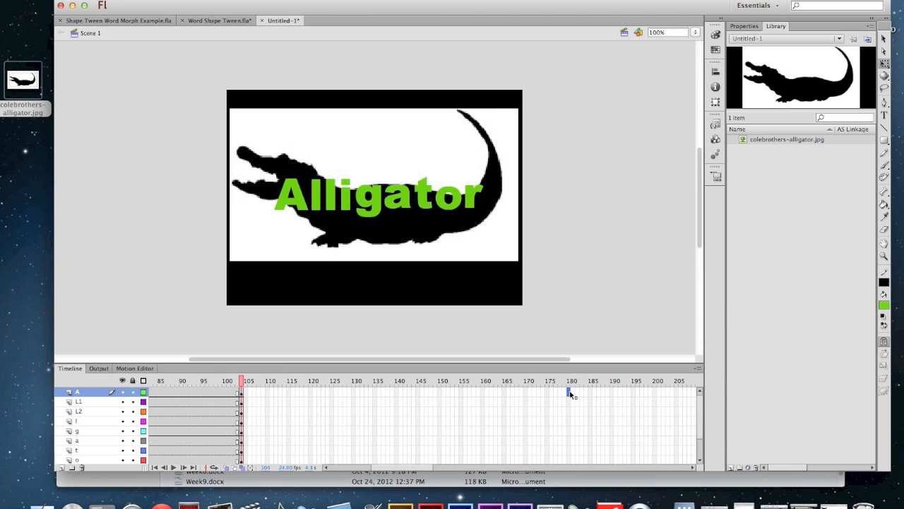
{"action": "key", "text": "F6"}
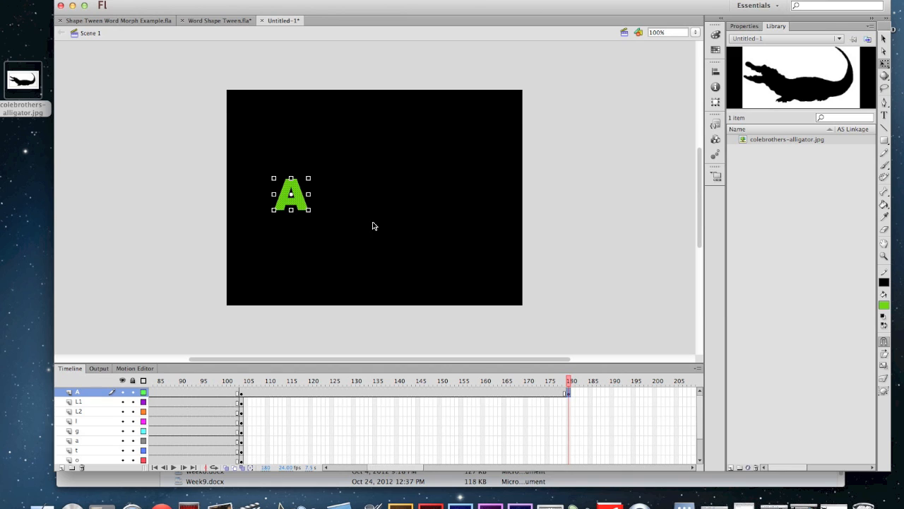
- Extend the alligator image on Layer 10 to frame 180
{"action": "scroll", "coordinate": [578, 422], "scroll_direction": "down", "scroll_amount": 3}
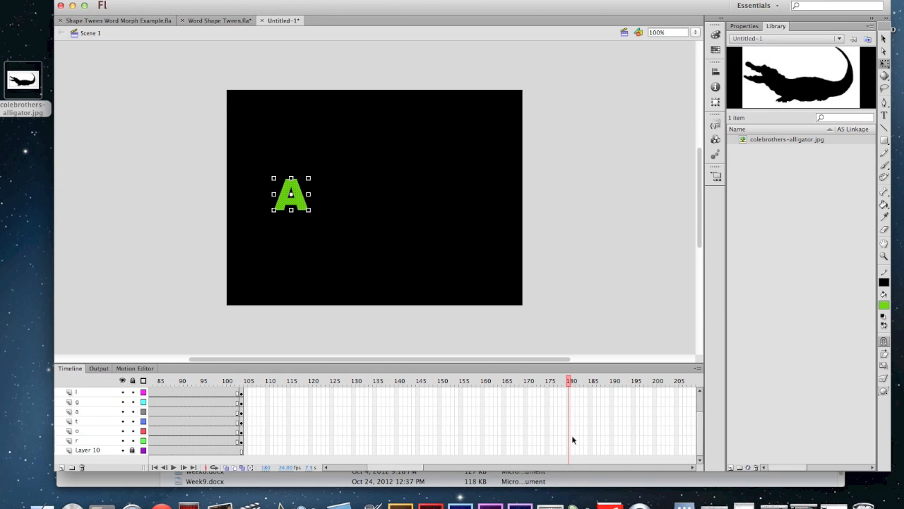
{"action": "left_click", "coordinate": [568, 450]}
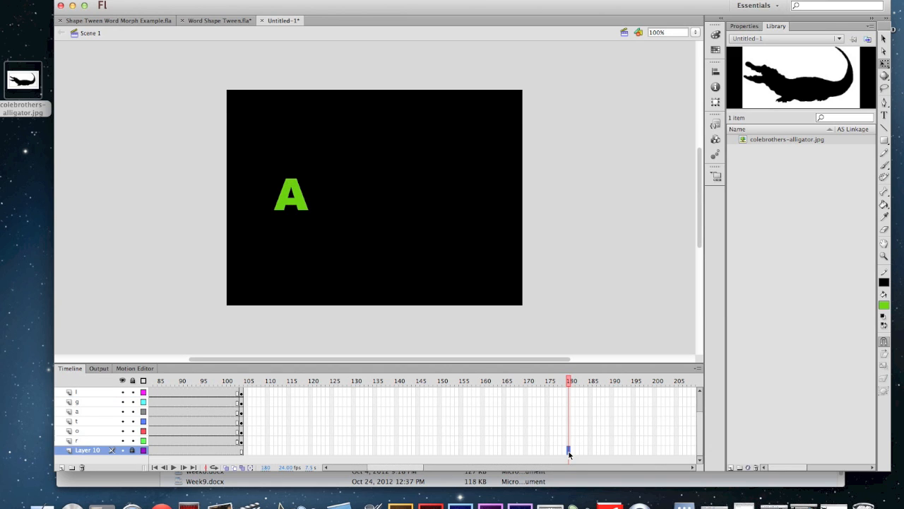
{"action": "key", "text": "F5"}
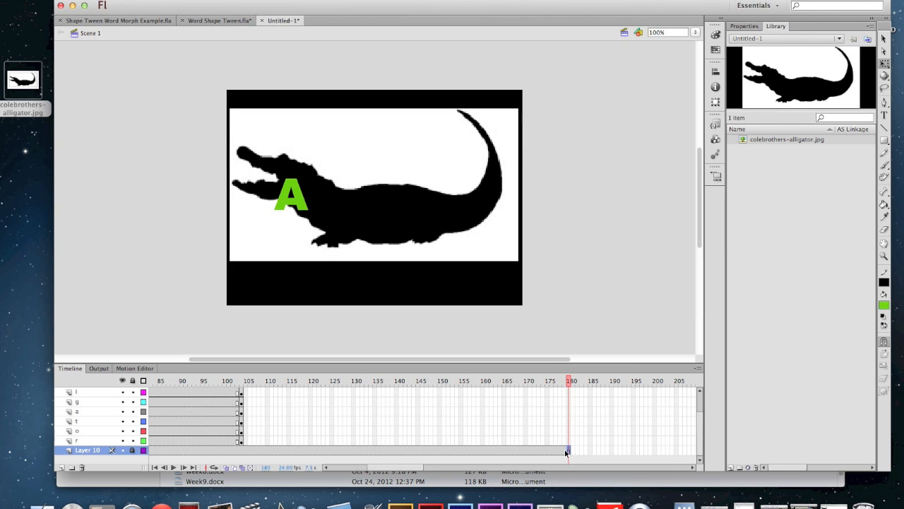
{"action": "scroll", "coordinate": [580, 443], "scroll_direction": "up", "scroll_amount": 3}
{"action": "scroll", "coordinate": [581, 443], "scroll_direction": "left", "scroll_amount": 5}
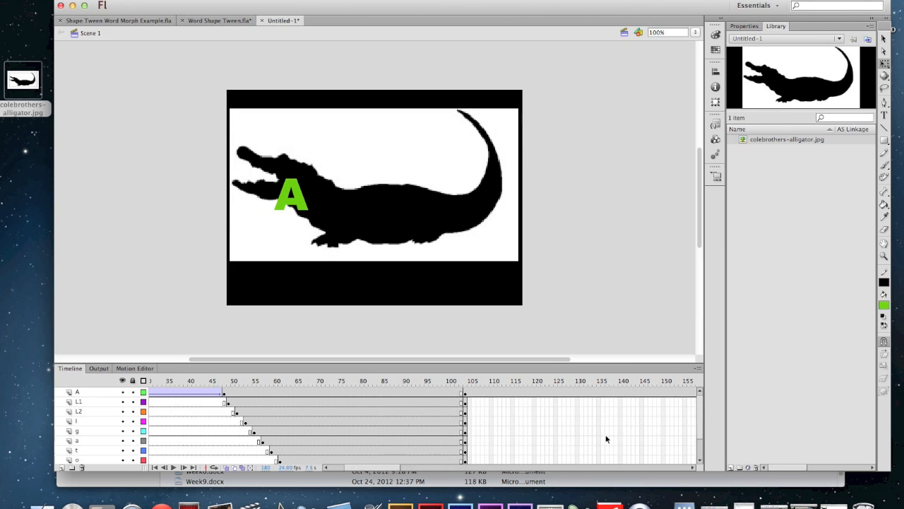
{"action": "scroll", "coordinate": [609, 439], "scroll_direction": "right", "scroll_amount": 8}
{"action": "scroll", "coordinate": [611, 438], "scroll_direction": "right", "scroll_amount": 4}
{"action": "scroll", "coordinate": [587, 424], "scroll_direction": "left", "scroll_amount": 15}
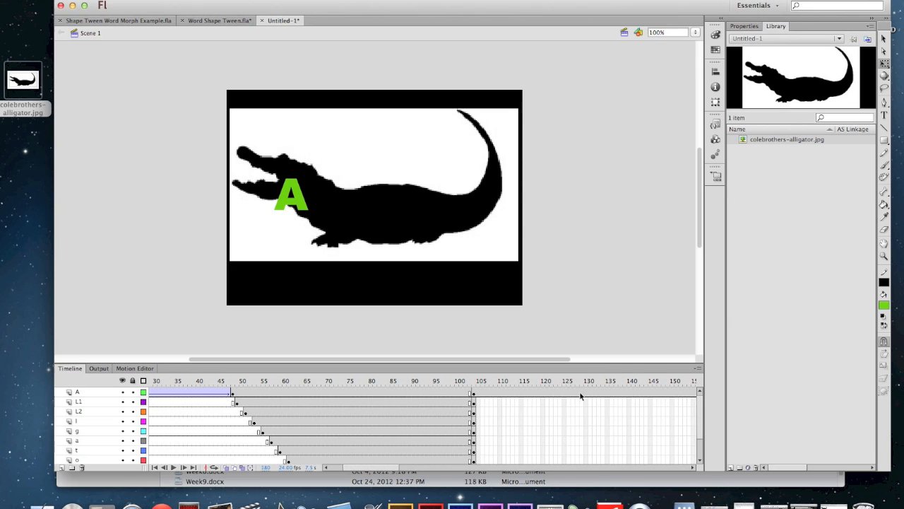
- At the frame 180 keyframe of layer A, move the letter A up onto the back of the alligator's head
{"action": "scroll", "coordinate": [403, 466], "scroll_direction": "right", "scroll_amount": 10}
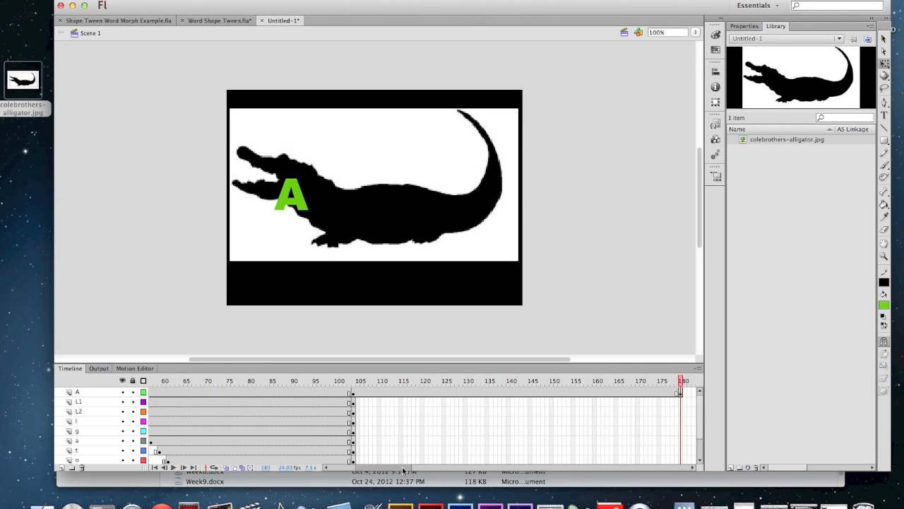
{"action": "left_click", "coordinate": [500, 393]}
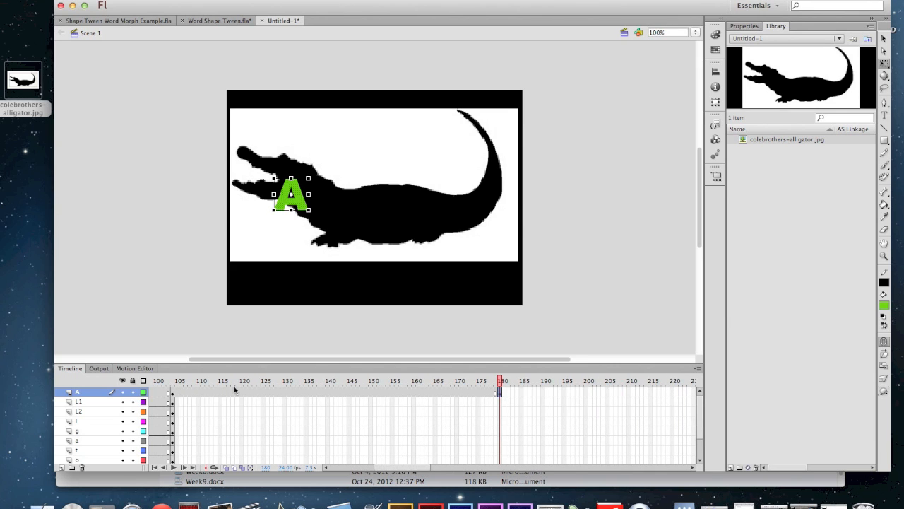
{"action": "left_click", "coordinate": [174, 394]}
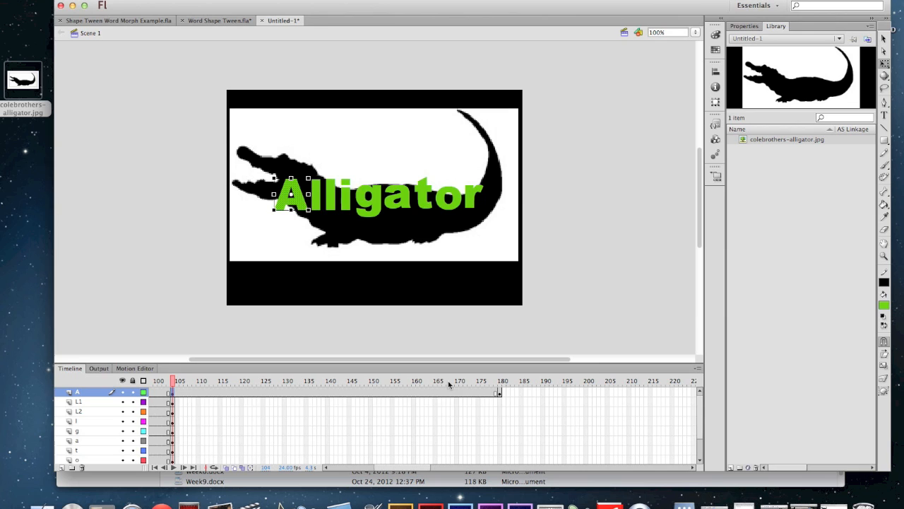
{"action": "left_click", "coordinate": [500, 393]}
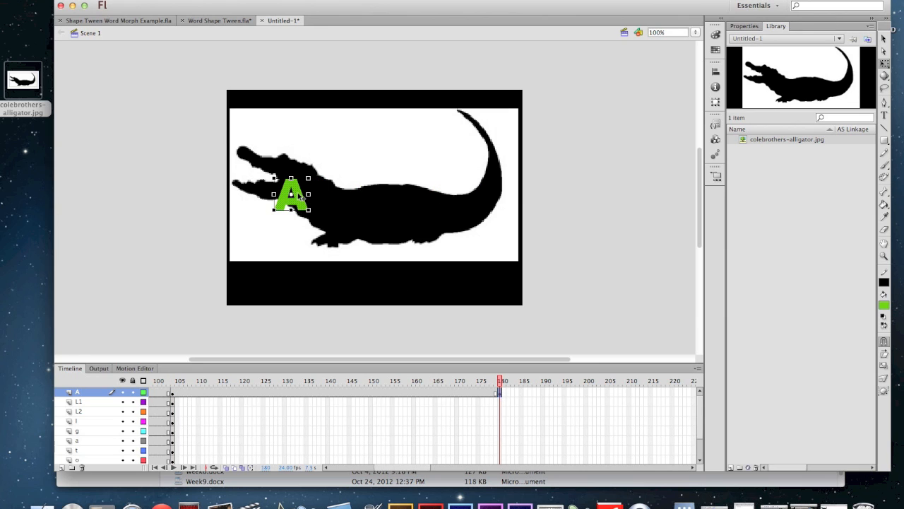
{"action": "key", "text": "Left"}
{"action": "left_click_drag", "start_coordinate": [297, 195], "coordinate": [308, 185]}
{"action": "left_click", "coordinate": [328, 194]}
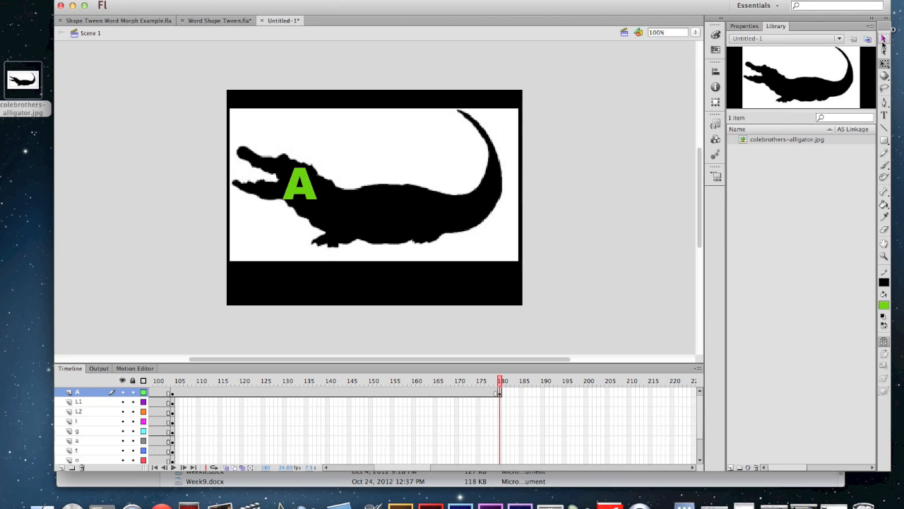
- Bend the edges of the A with the Selection tool to follow the back of the alligator's head and neck
{"action": "left_click", "coordinate": [882, 43]}
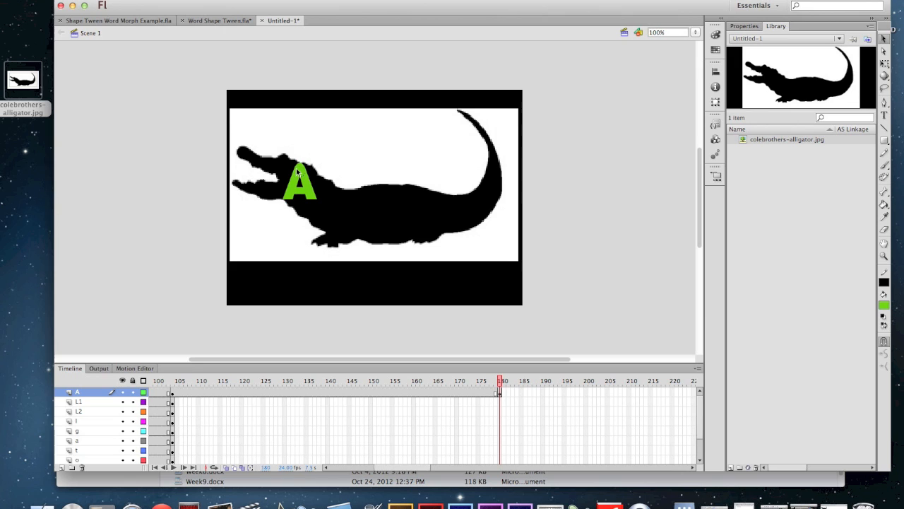
{"action": "left_click_drag", "start_coordinate": [294, 172], "coordinate": [282, 160]}
{"action": "left_click_drag", "start_coordinate": [282, 191], "coordinate": [313, 225]}
{"action": "left_click_drag", "start_coordinate": [316, 169], "coordinate": [313, 168]}
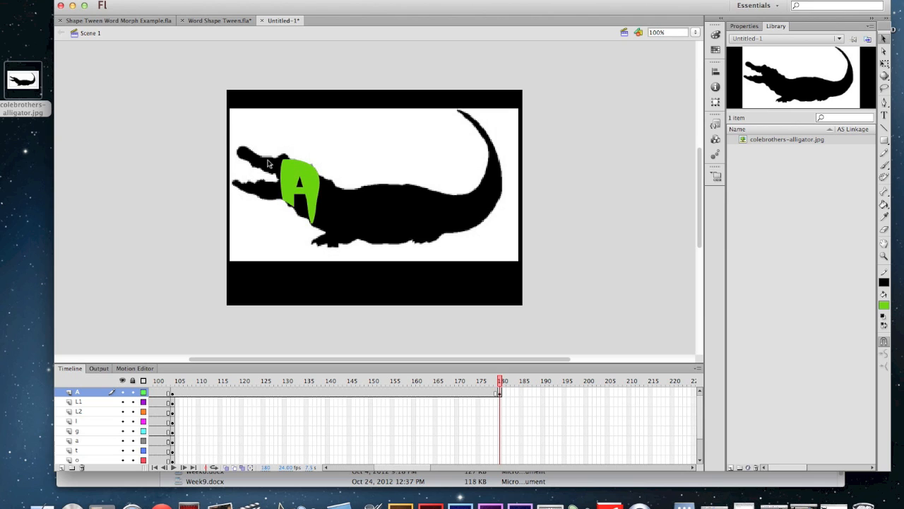
- Brush a green outline around the alligator's upper jaw, joined to the A, and fill it with the Paint Bucket
{"action": "left_click", "coordinate": [885, 165]}
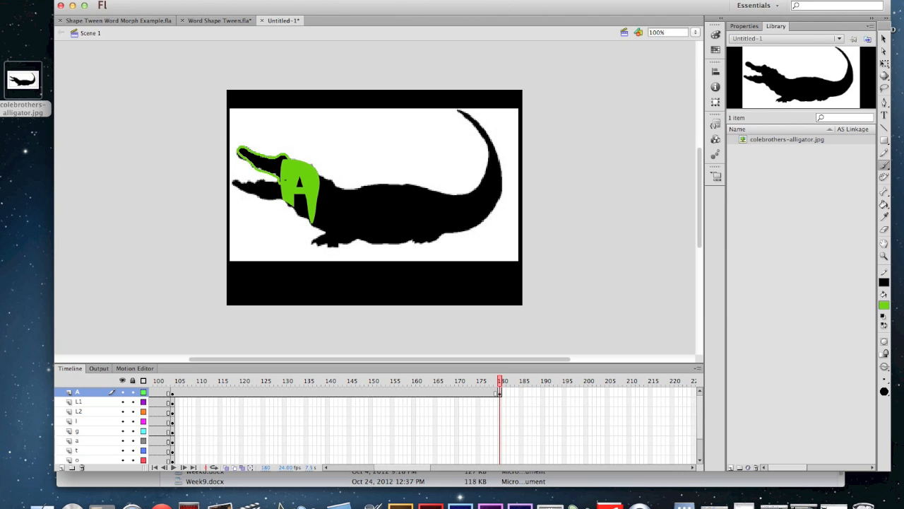
{"action": "left_click", "coordinate": [884, 204]}
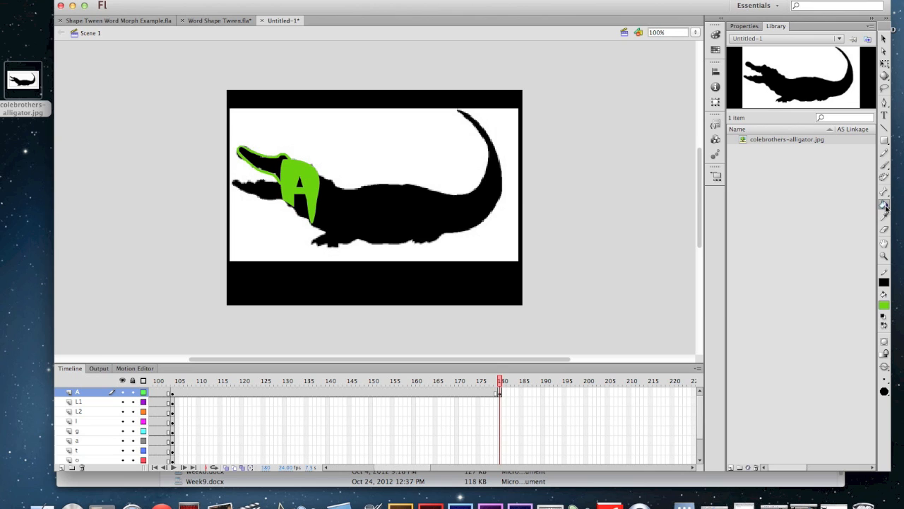
{"action": "left_click", "coordinate": [264, 165]}
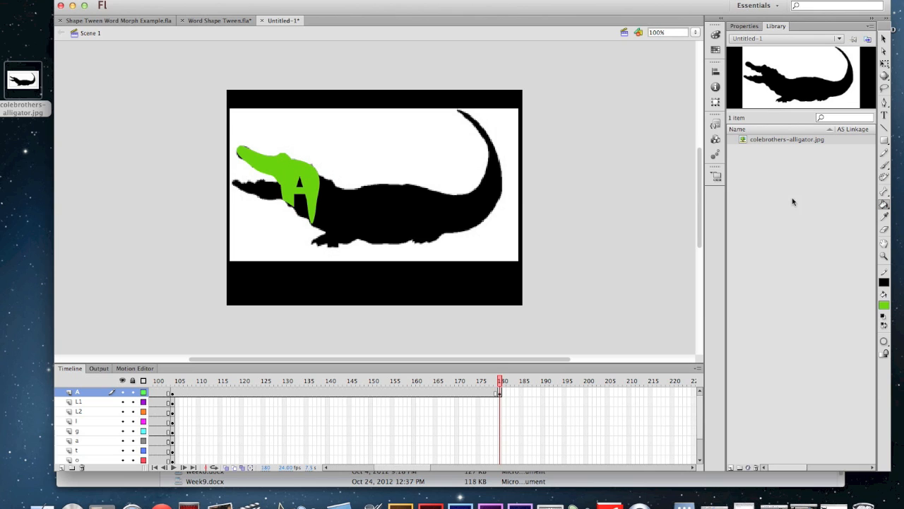
- Brush a green outline around the lower jaw and fill it with the same green
{"action": "left_click", "coordinate": [884, 166]}
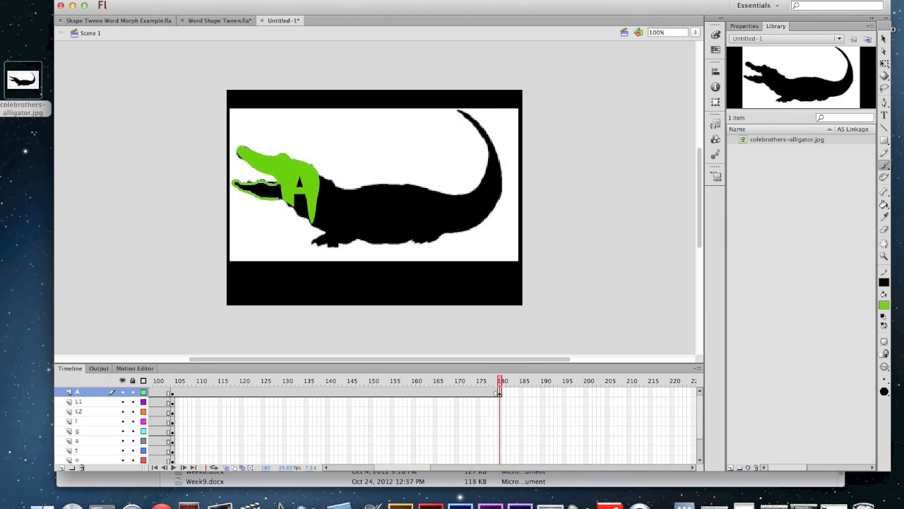
{"action": "left_click", "coordinate": [883, 204]}
{"action": "left_click", "coordinate": [249, 188]}
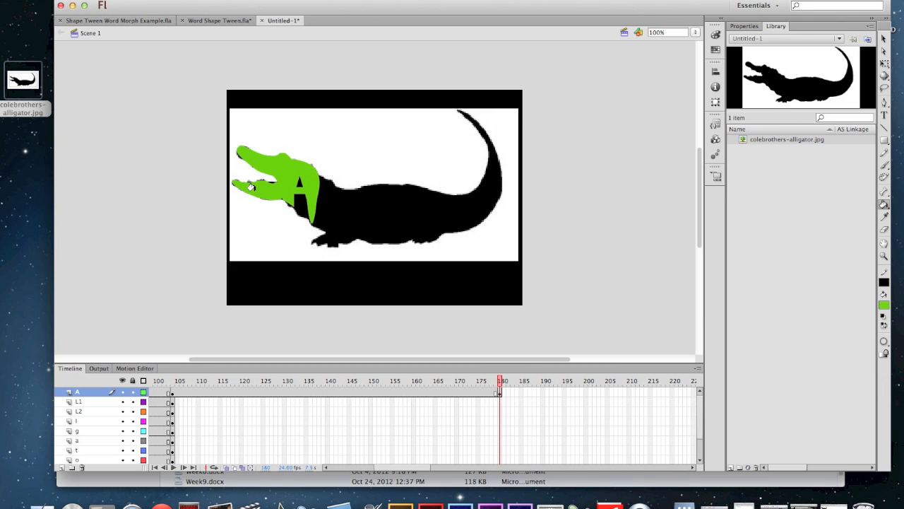
- Reshape the legs of the A into the alligator's throat and neck, using the finished alligator in Word Shape Tween.fla as a guide
{"action": "left_click", "coordinate": [883, 39]}
{"action": "left_click_drag", "start_coordinate": [294, 204], "coordinate": [284, 201]}
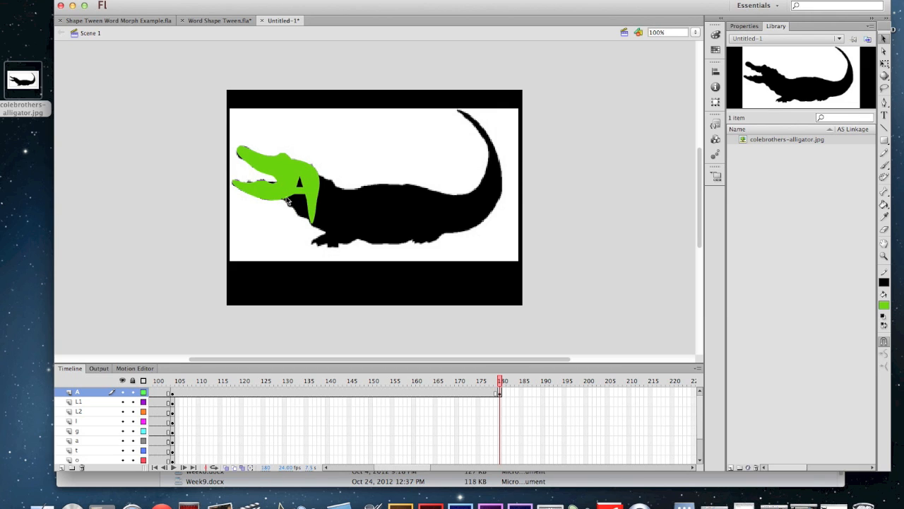
{"action": "left_click", "coordinate": [219, 21]}
{"action": "left_click_drag", "start_coordinate": [565, 385], "coordinate": [692, 381]}
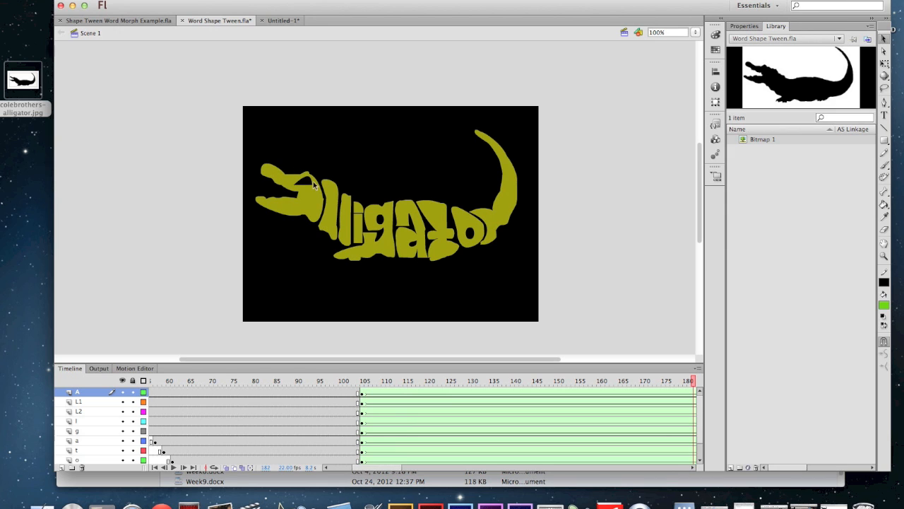
{"action": "left_click", "coordinate": [283, 20]}
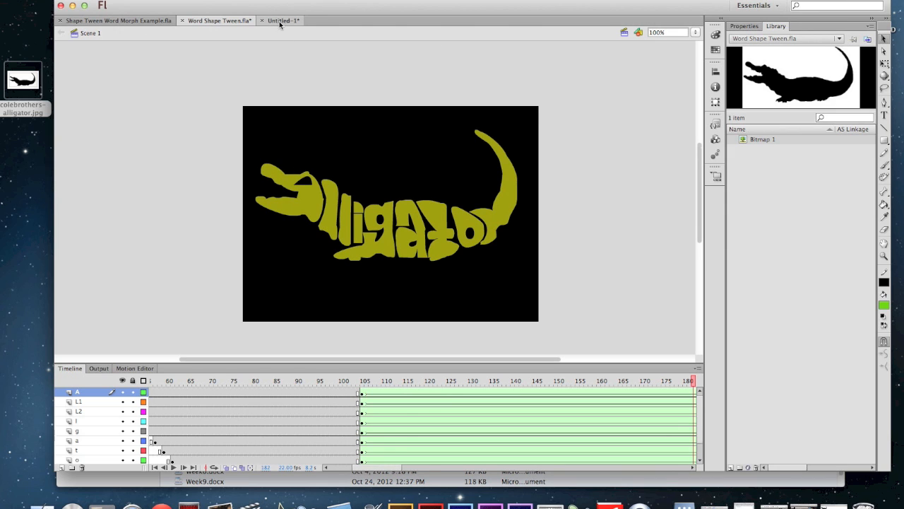
{"action": "mouse_move", "coordinate": [309, 211]}
{"action": "left_mouse_down"}
{"action": "mouse_move", "coordinate": [283, 193]}
{"action": "mouse_move", "coordinate": [298, 196]}
{"action": "mouse_move", "coordinate": [292, 203]}
{"action": "left_mouse_up"}
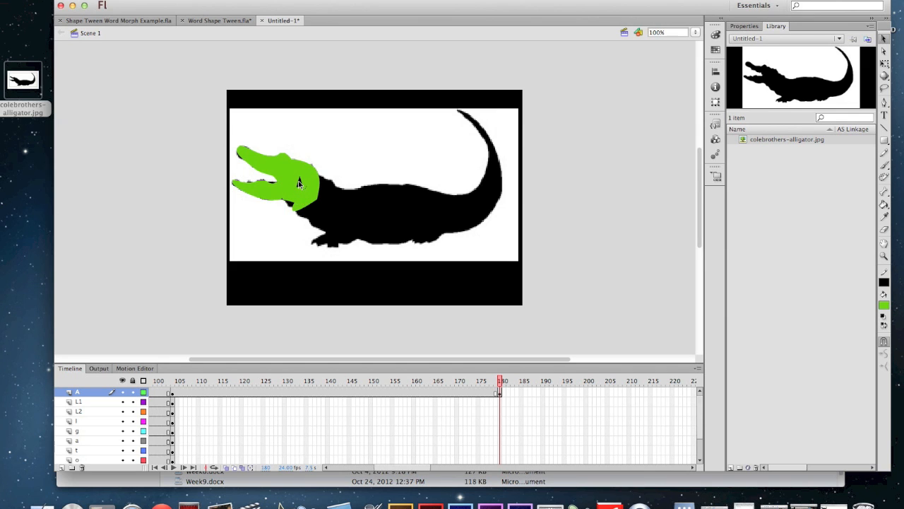
- Reshape the A's triangular hole into an eye near the top of the head and curve a small notch into the throat edge
{"action": "left_click", "coordinate": [344, 162]}
{"action": "left_click_drag", "start_coordinate": [299, 184], "coordinate": [292, 164]}
{"action": "left_click_drag", "start_coordinate": [301, 189], "coordinate": [286, 166]}
{"action": "left_click_drag", "start_coordinate": [287, 160], "coordinate": [286, 164]}
{"action": "left_click_drag", "start_coordinate": [287, 165], "coordinate": [284, 163]}
{"action": "left_click", "coordinate": [233, 21]}
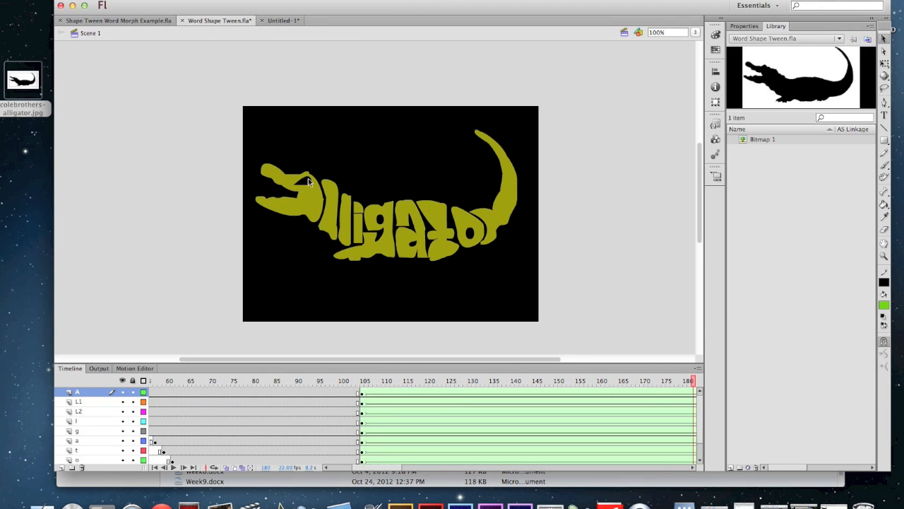
{"action": "left_click", "coordinate": [278, 22]}
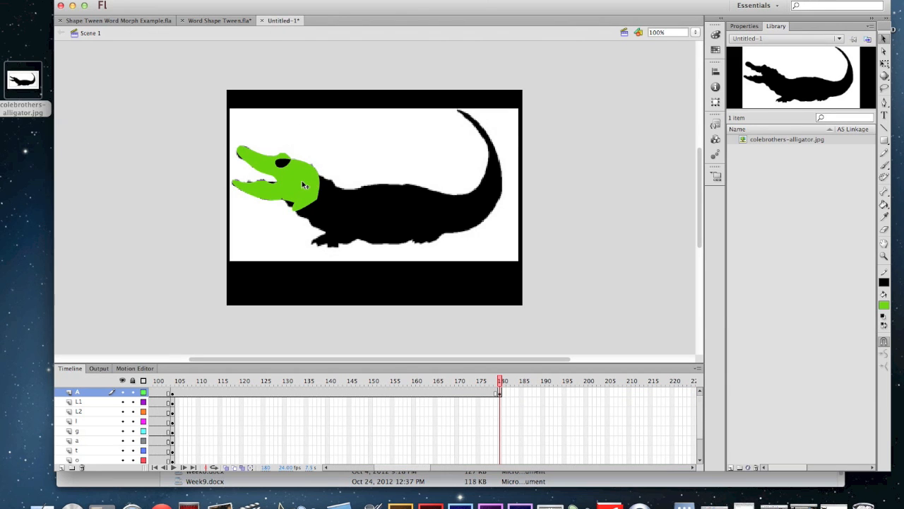
{"action": "left_click_drag", "start_coordinate": [288, 202], "coordinate": [291, 202]}
- Change the fill color of the head shape at frame 180 to blue
{"action": "left_click", "coordinate": [299, 186]}
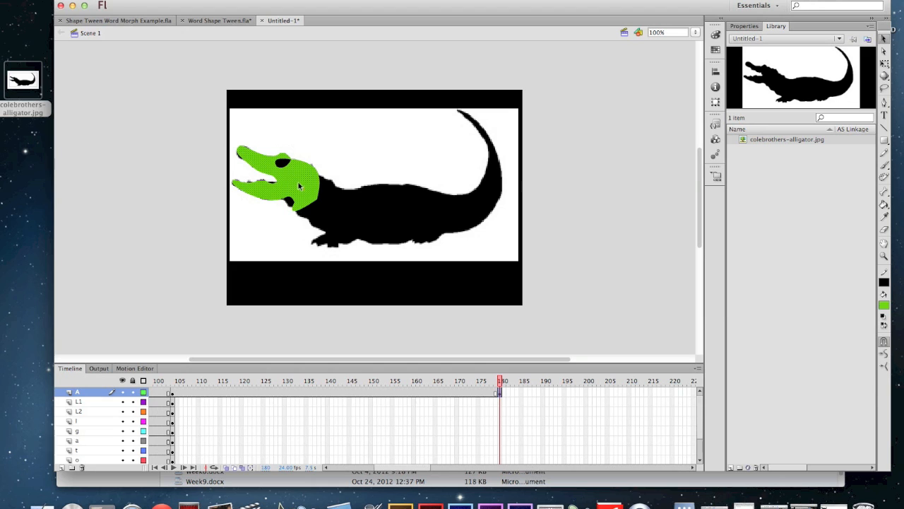
{"action": "left_click", "coordinate": [885, 308]}
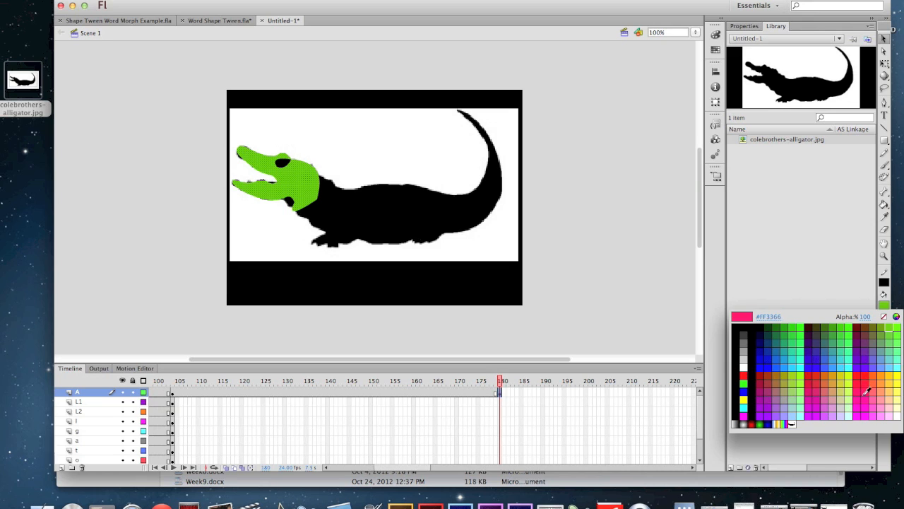
{"action": "left_click", "coordinate": [782, 363]}
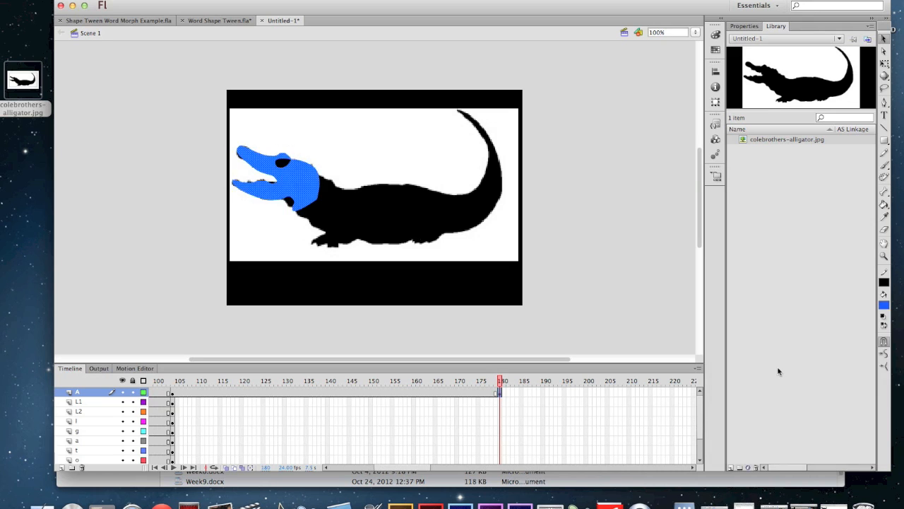
- Create a shape tween on layer A between the keyframes at frames 104 and 180
{"action": "left_click", "coordinate": [498, 383]}
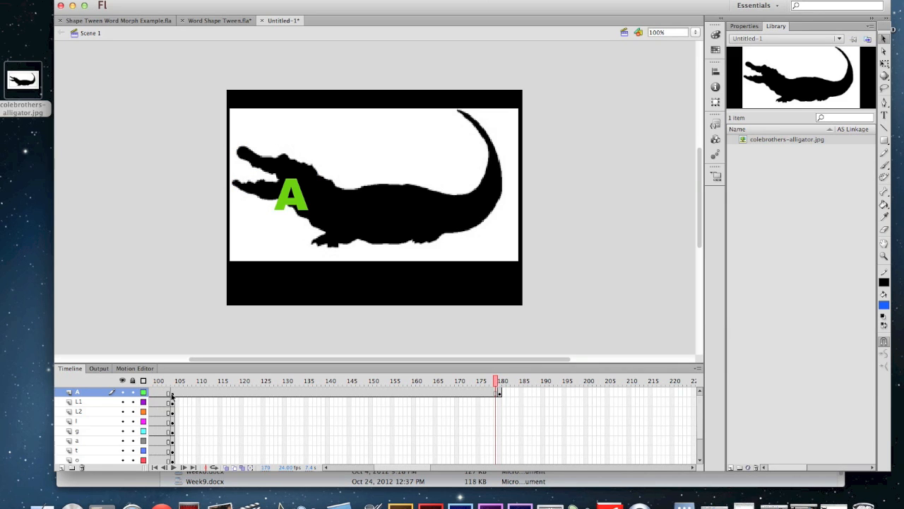
{"action": "left_click", "coordinate": [172, 393]}
{"action": "left_click", "coordinate": [501, 394]}
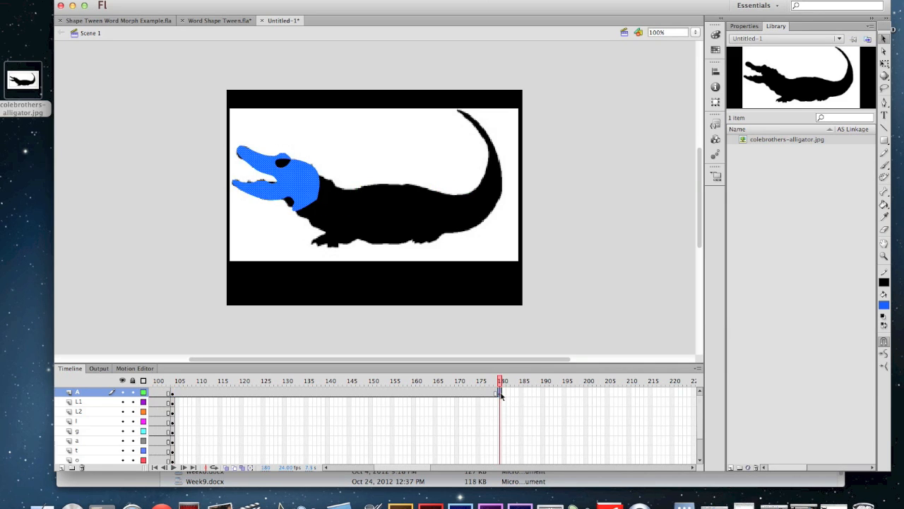
{"action": "right_click", "coordinate": [376, 391]}
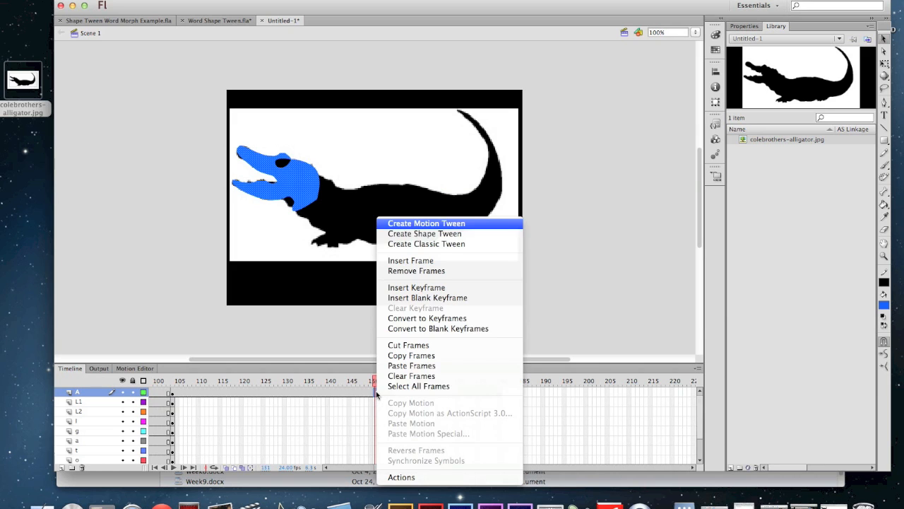
{"action": "left_click", "coordinate": [445, 234]}
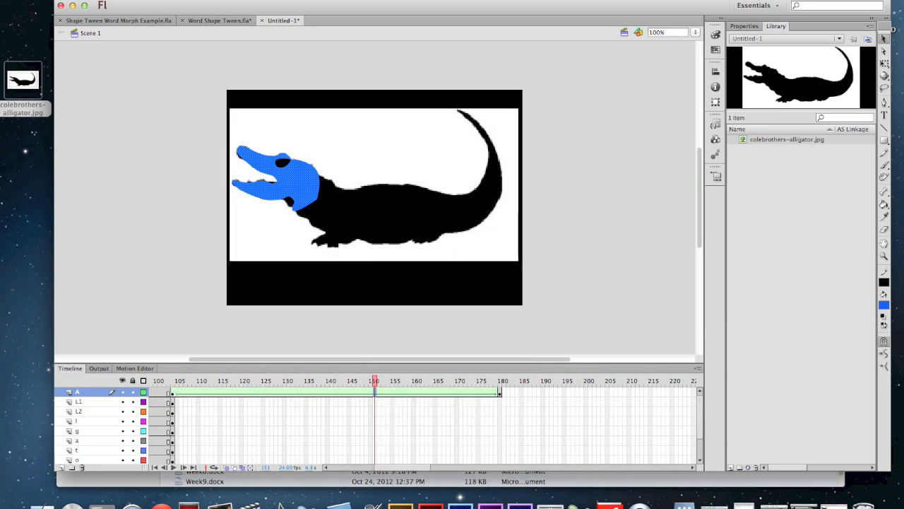
- Preview the A-to-head morph by scrubbing the playhead to the end of the tween at frame 180
{"action": "left_click", "coordinate": [141, 0]}
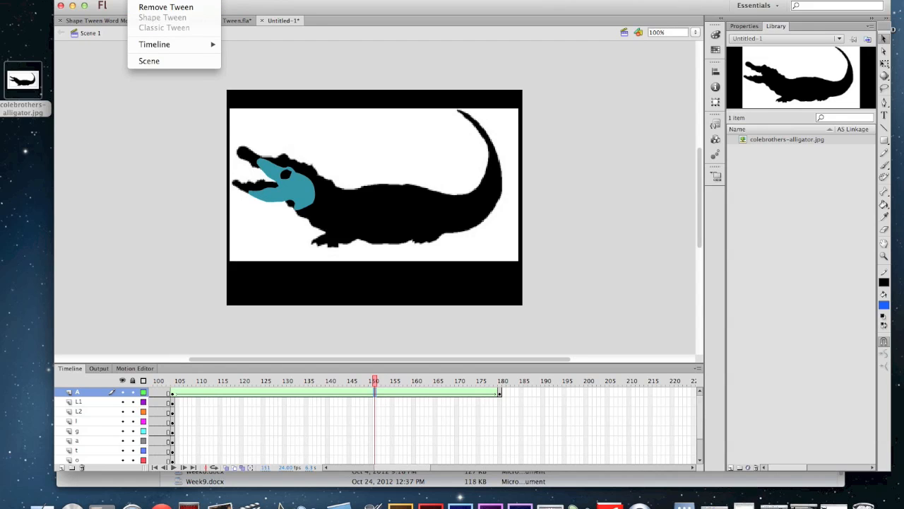
{"action": "left_click", "coordinate": [159, 4]}
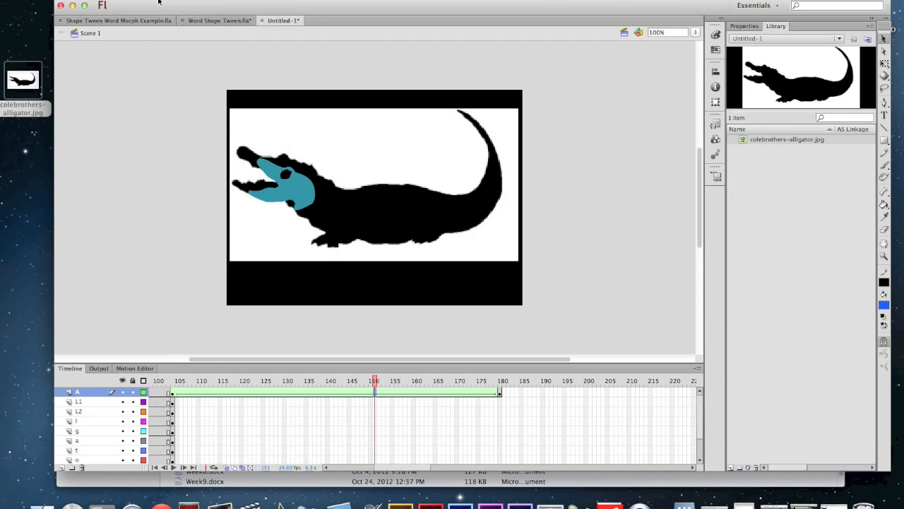
{"action": "left_click", "coordinate": [371, 381]}
{"action": "left_click_drag", "start_coordinate": [373, 384], "coordinate": [502, 365]}
- Examine the finished morph in Word Shape Tween.fla, including the shape tweens on every letter layer and the frame-by-frame jaw and tail movement
{"action": "left_click", "coordinate": [218, 20]}
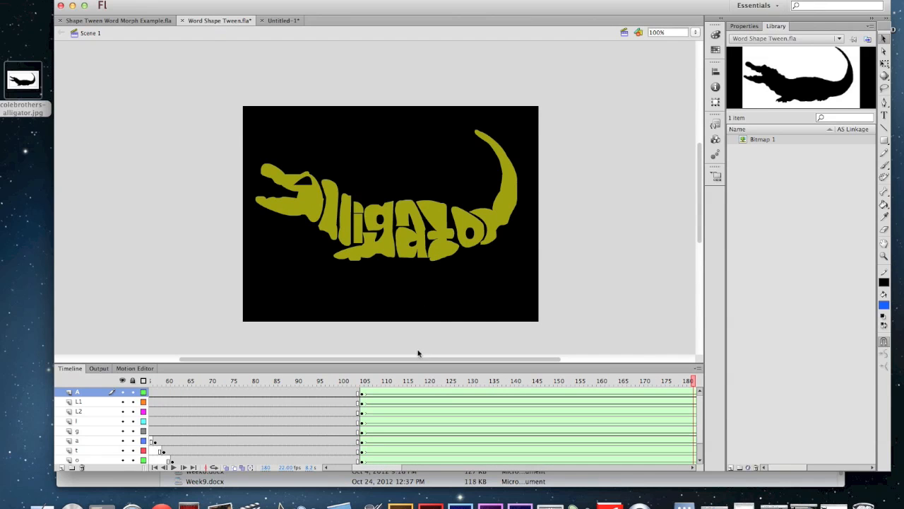
{"action": "mouse_move", "coordinate": [692, 381]}
{"action": "left_mouse_down"}
{"action": "mouse_move", "coordinate": [387, 372]}
{"action": "mouse_move", "coordinate": [444, 381]}
{"action": "mouse_move", "coordinate": [687, 381]}
{"action": "left_mouse_up"}
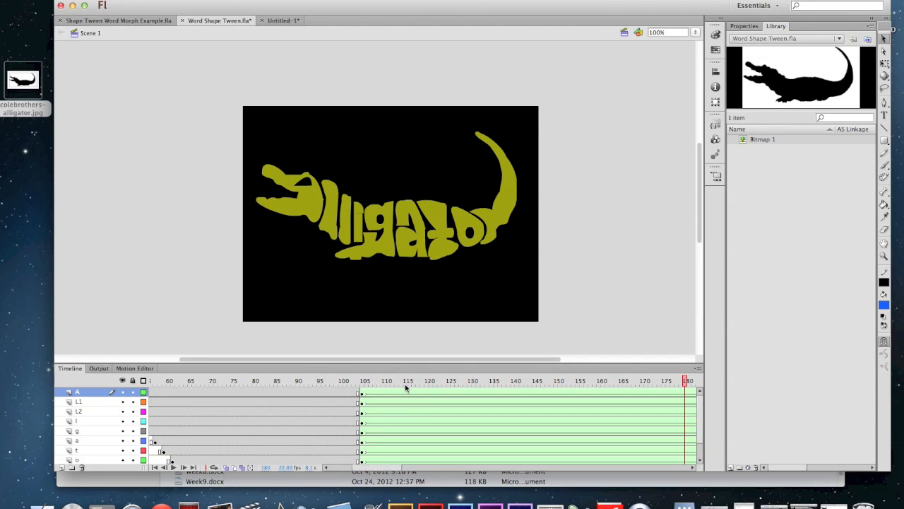
{"action": "left_click", "coordinate": [435, 381]}
{"action": "left_click_drag", "start_coordinate": [442, 381], "coordinate": [678, 385]}
{"action": "scroll", "coordinate": [662, 410], "scroll_direction": "left", "scroll_amount": 10}
{"action": "scroll", "coordinate": [662, 410], "scroll_direction": "down", "scroll_amount": 2}
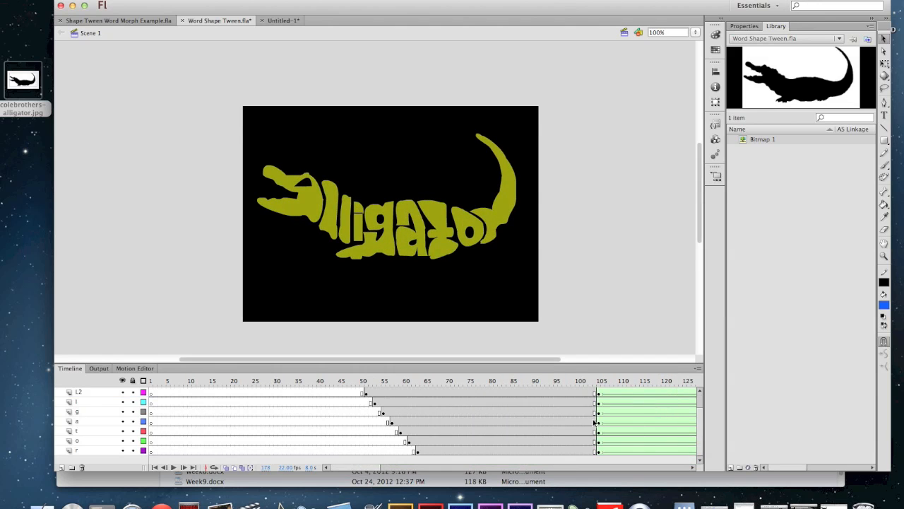
{"action": "scroll", "coordinate": [374, 408], "scroll_direction": "right", "scroll_amount": 10}
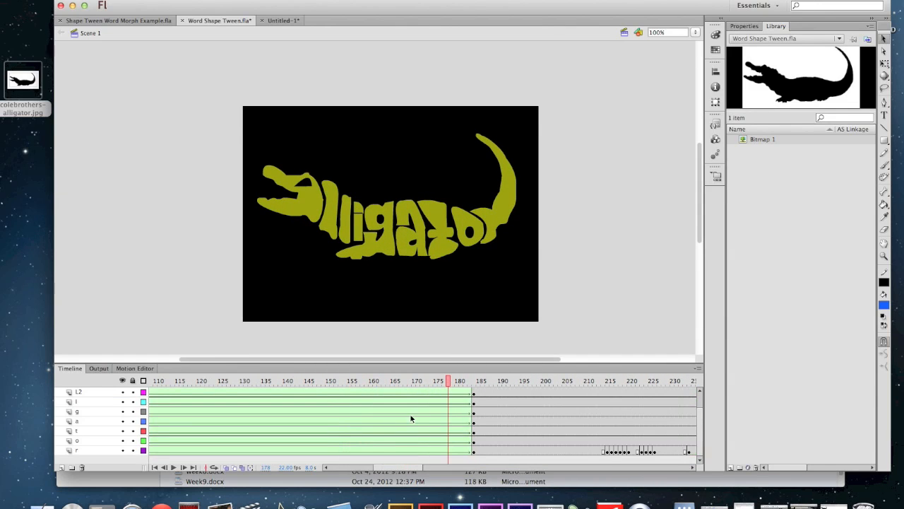
{"action": "left_click_drag", "start_coordinate": [448, 381], "coordinate": [607, 381]}
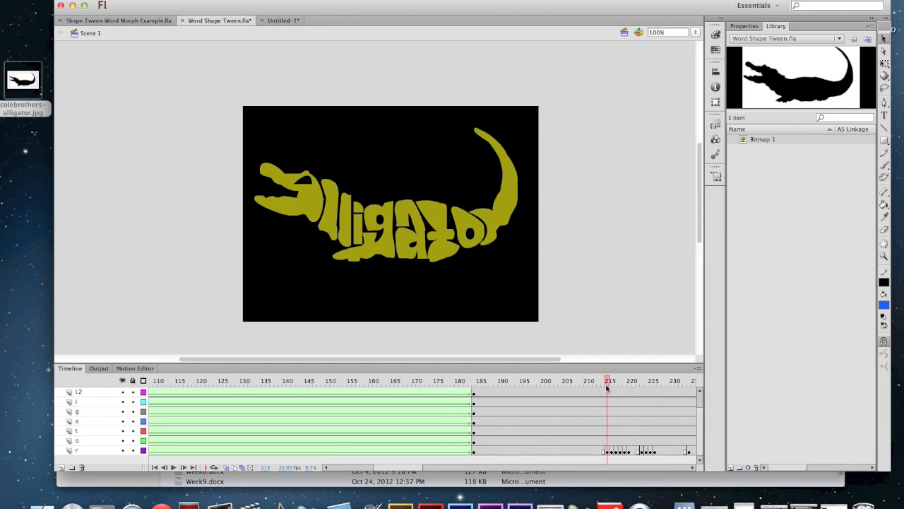
{"action": "scroll", "coordinate": [408, 466], "scroll_direction": "right", "scroll_amount": 5}
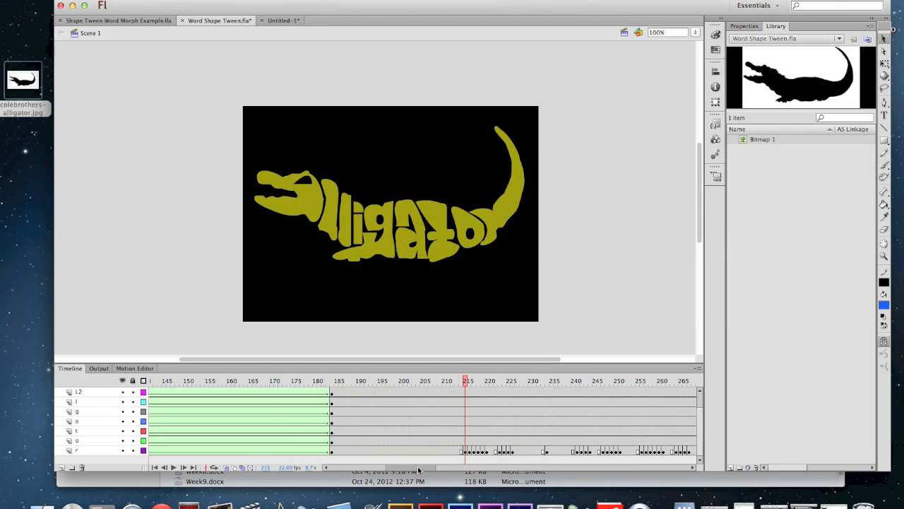
{"action": "scroll", "coordinate": [377, 408], "scroll_direction": "up", "scroll_amount": 2}
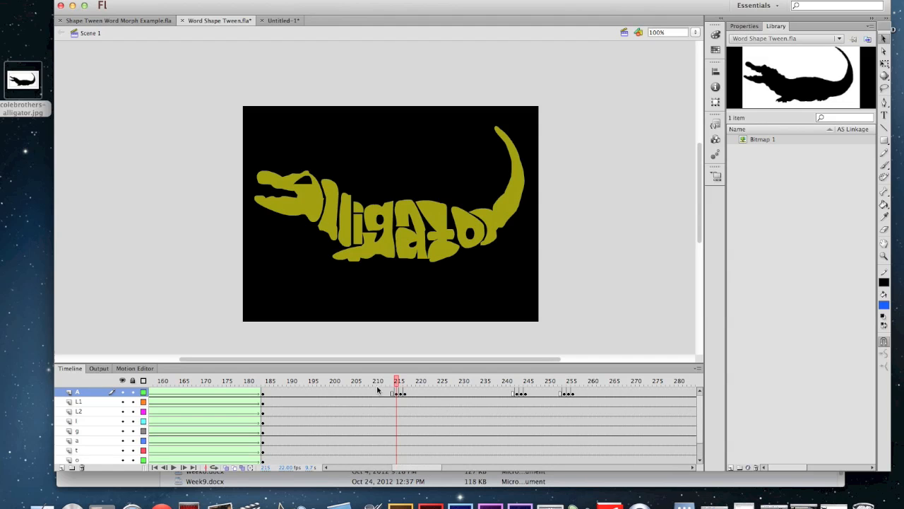
{"action": "left_click_drag", "start_coordinate": [394, 382], "coordinate": [375, 372]}
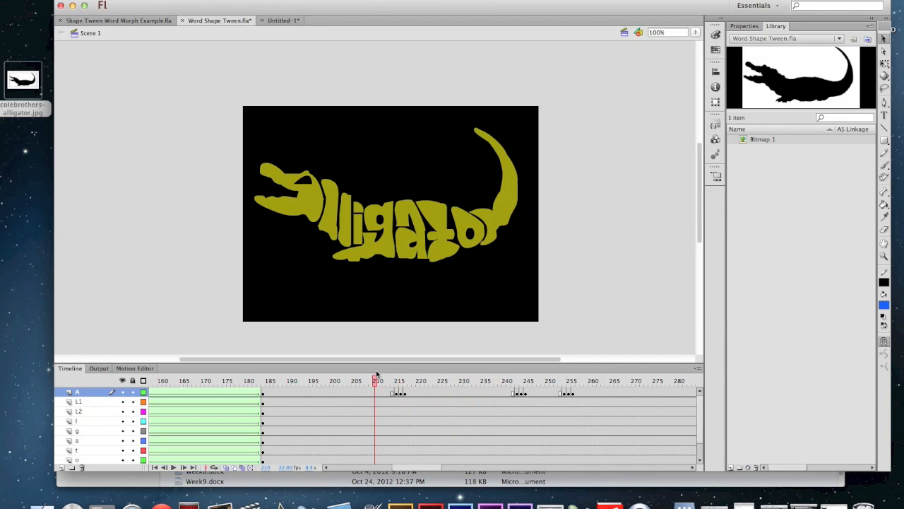
- Examine the frame-by-frame tail keyframes on layer r between frames 214 and 241
{"action": "scroll", "coordinate": [420, 400], "scroll_direction": "left", "scroll_amount": 3}
{"action": "scroll", "coordinate": [419, 401], "scroll_direction": "down", "scroll_amount": 2}
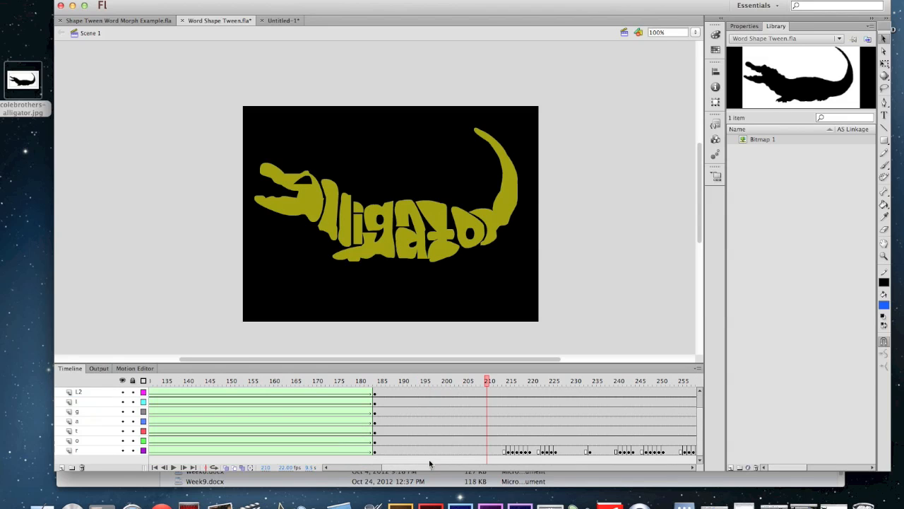
{"action": "scroll", "coordinate": [429, 463], "scroll_direction": "right", "scroll_amount": 4}
{"action": "left_click_drag", "start_coordinate": [364, 453], "coordinate": [380, 454]}
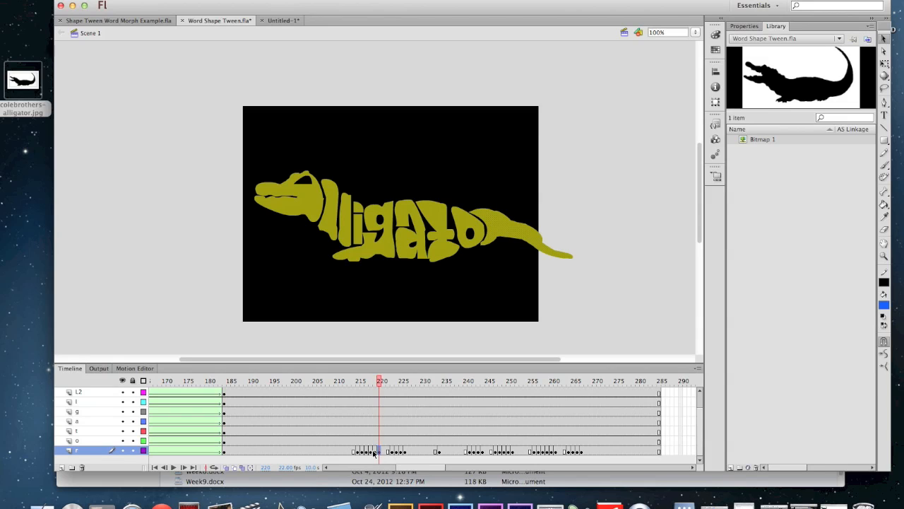
{"action": "left_click_drag", "start_coordinate": [393, 454], "coordinate": [404, 454]}
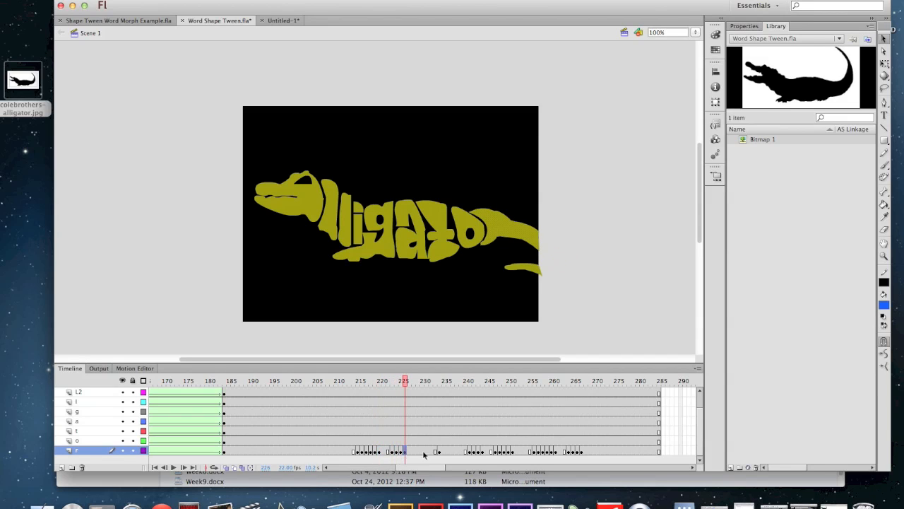
{"action": "left_click", "coordinate": [473, 454]}
{"action": "scroll", "coordinate": [479, 442], "scroll_direction": "up", "scroll_amount": 2}
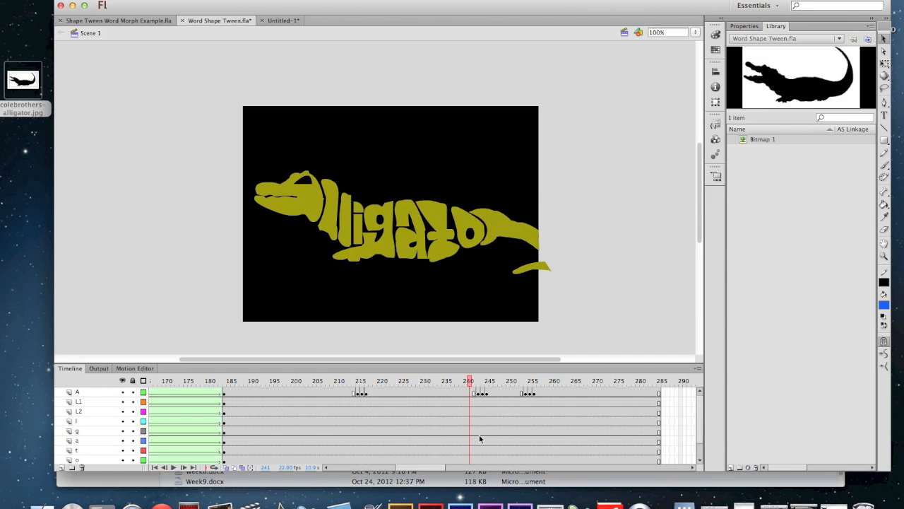
- Examine the jaw-movement keyframes on layer A and scrub through the animation's end and the morph back to its start
{"action": "left_click_drag", "start_coordinate": [360, 396], "coordinate": [371, 394]}
{"action": "left_click_drag", "start_coordinate": [480, 395], "coordinate": [490, 396]}
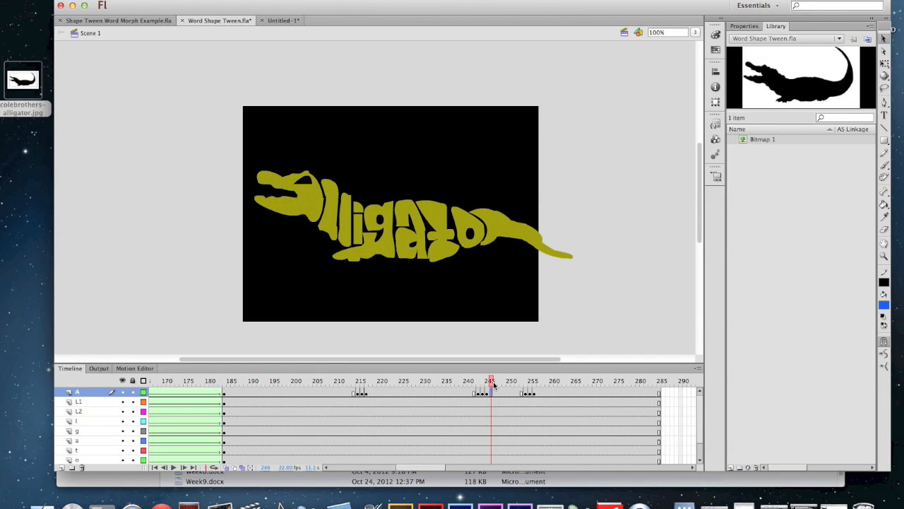
{"action": "left_click_drag", "start_coordinate": [526, 396], "coordinate": [671, 384]}
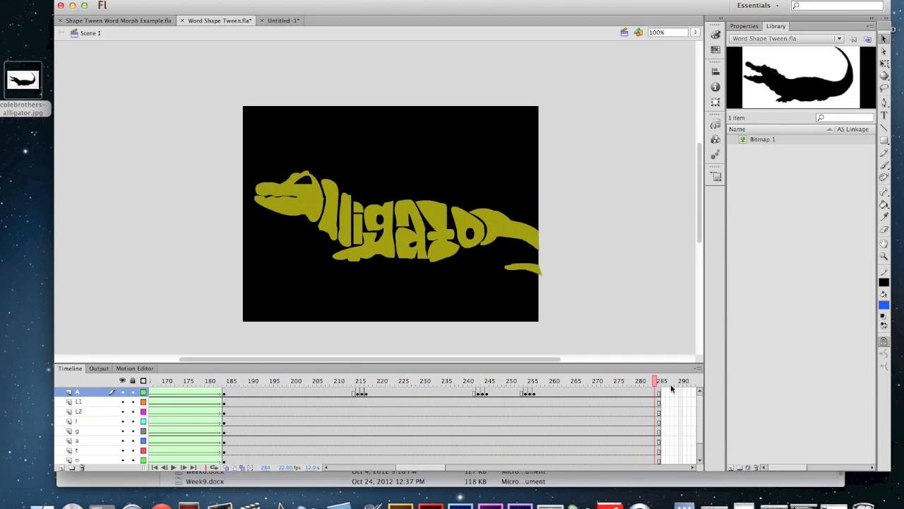
{"action": "scroll", "coordinate": [407, 468], "scroll_direction": "left", "scroll_amount": 5}
{"action": "left_click_drag", "start_coordinate": [401, 466], "coordinate": [369, 466]}
{"action": "left_click", "coordinate": [353, 397]}
{"action": "left_click_drag", "start_coordinate": [357, 385], "coordinate": [270, 385]}
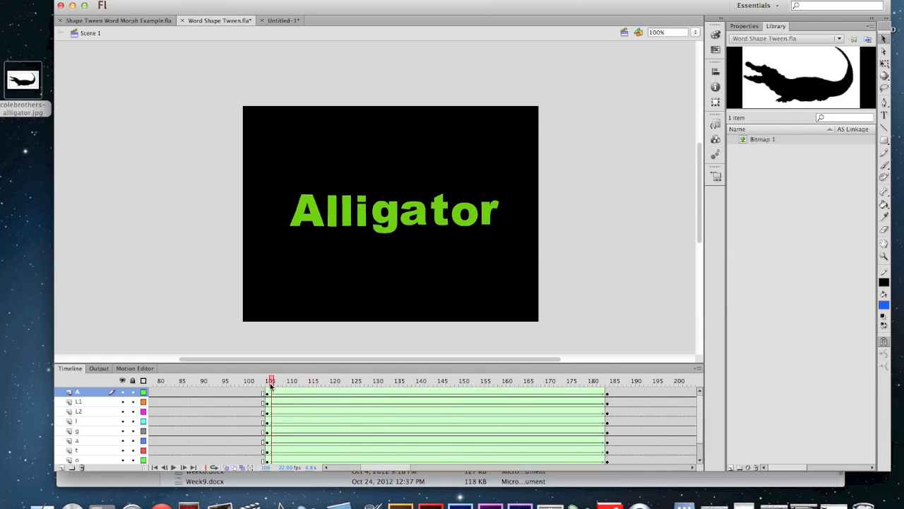
- Add a shape hint to the first letter l on layer L1 at the frame 105 keyframe
{"action": "left_click", "coordinate": [83, 402]}
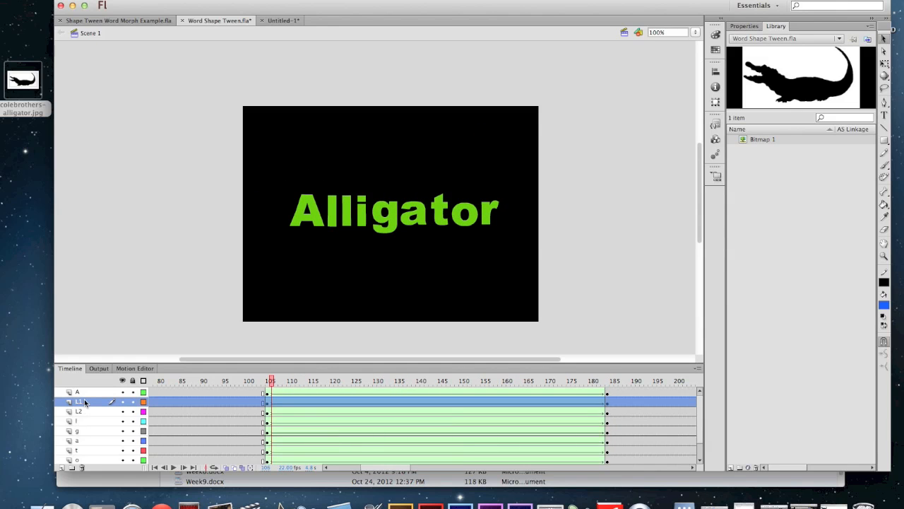
{"action": "left_click", "coordinate": [268, 403]}
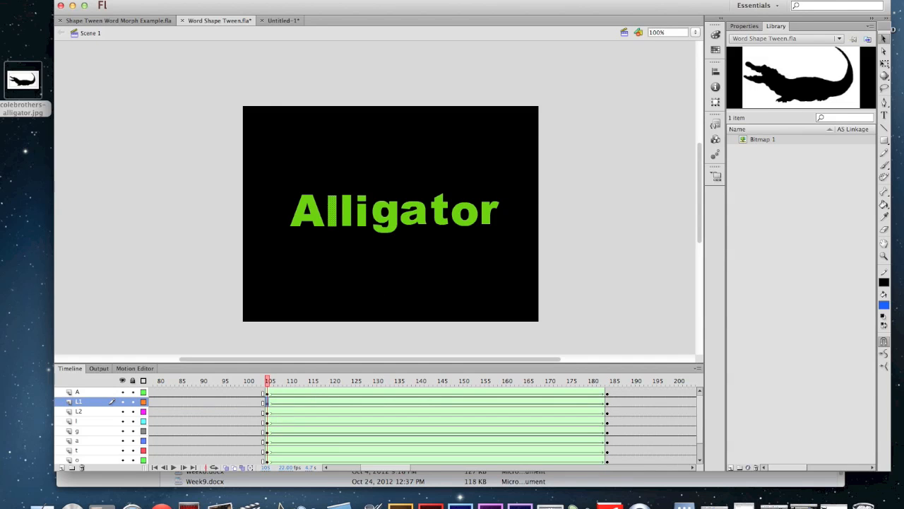
{"action": "left_click", "coordinate": [143, 0]}
{"action": "mouse_move", "coordinate": [175, 0]}
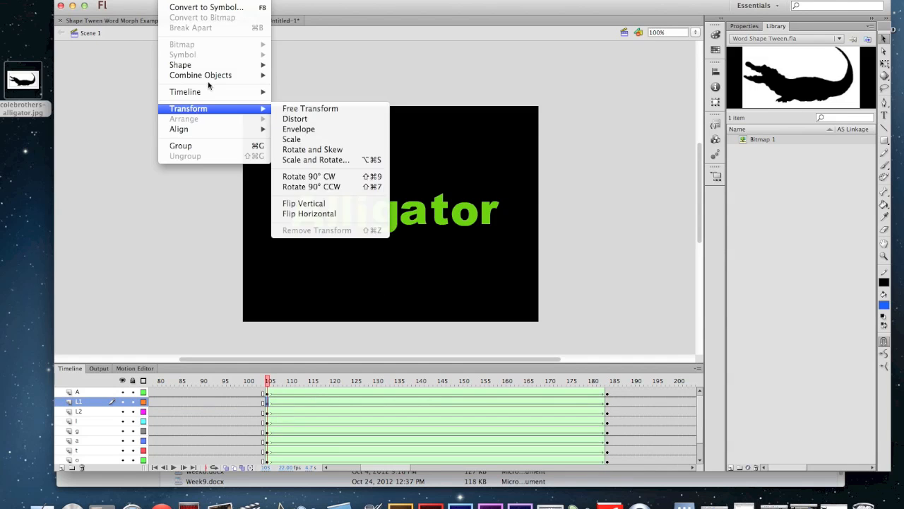
{"action": "mouse_move", "coordinate": [202, 66]}
{"action": "left_click", "coordinate": [304, 161]}
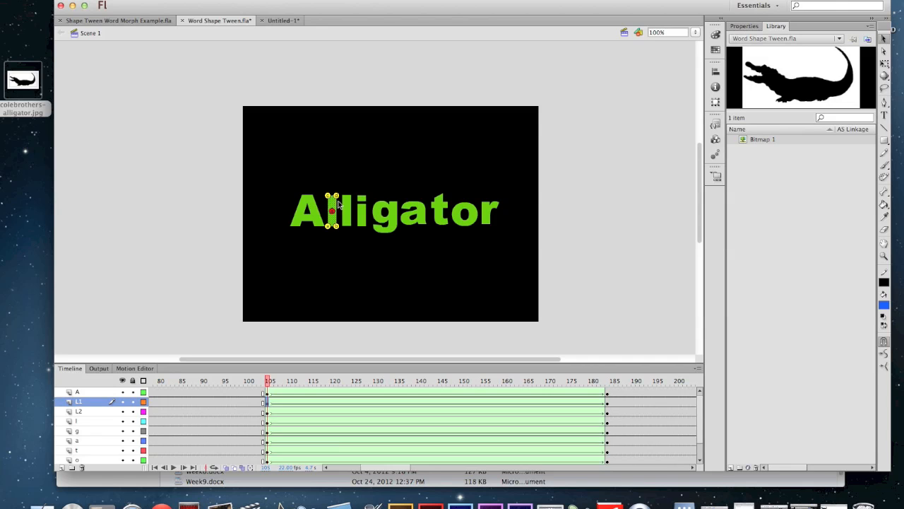
- Add a shape hint to layer L2 on the letter's top-left corner at frame 105 and match it on the body shape at frame 184
{"action": "left_click", "coordinate": [267, 415]}
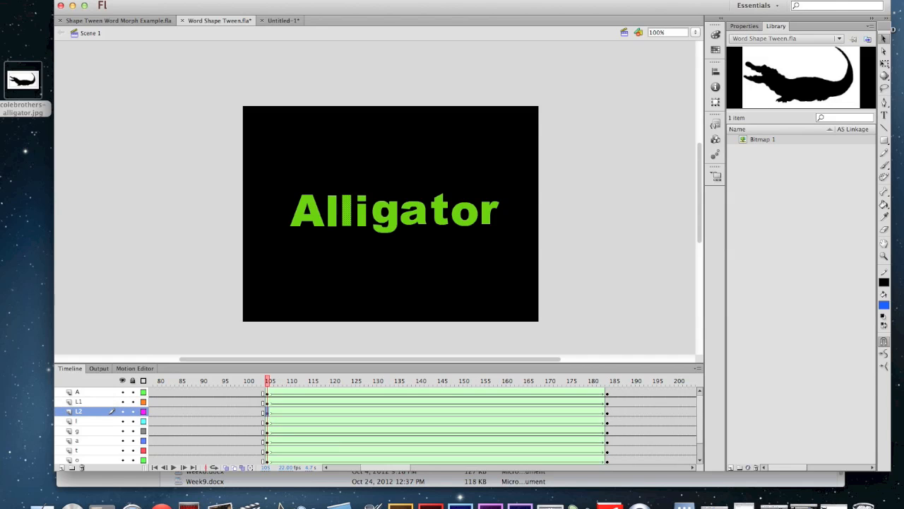
{"action": "left_click", "coordinate": [174, 0]}
{"action": "mouse_move", "coordinate": [192, 67]}
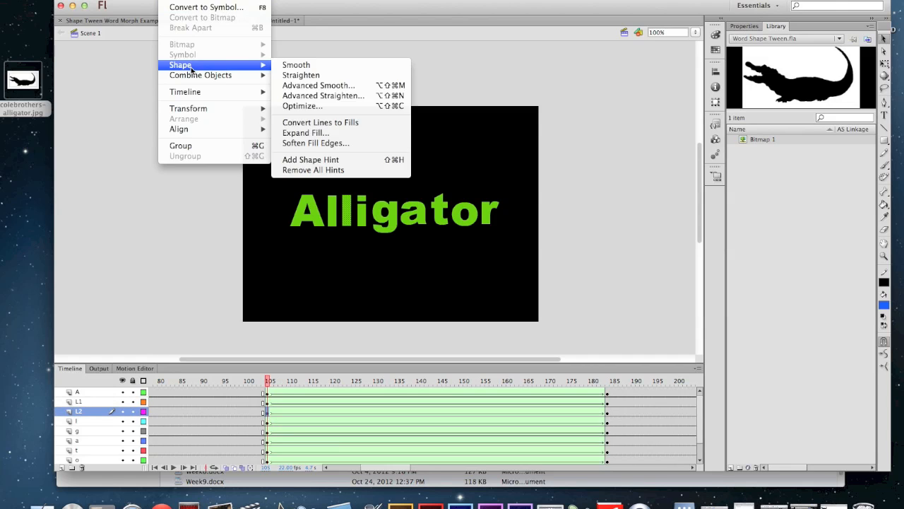
{"action": "left_click", "coordinate": [302, 166]}
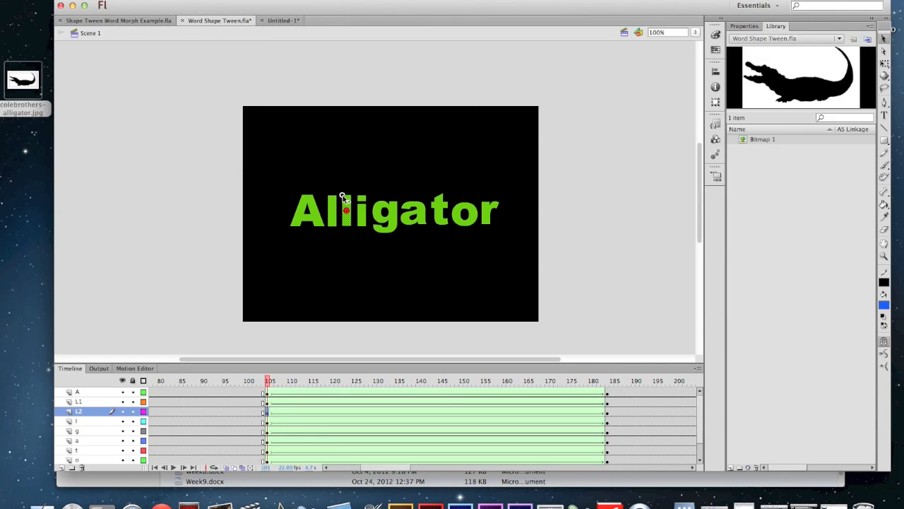
{"action": "left_click_drag", "start_coordinate": [346, 210], "coordinate": [342, 195]}
{"action": "left_click", "coordinate": [607, 416]}
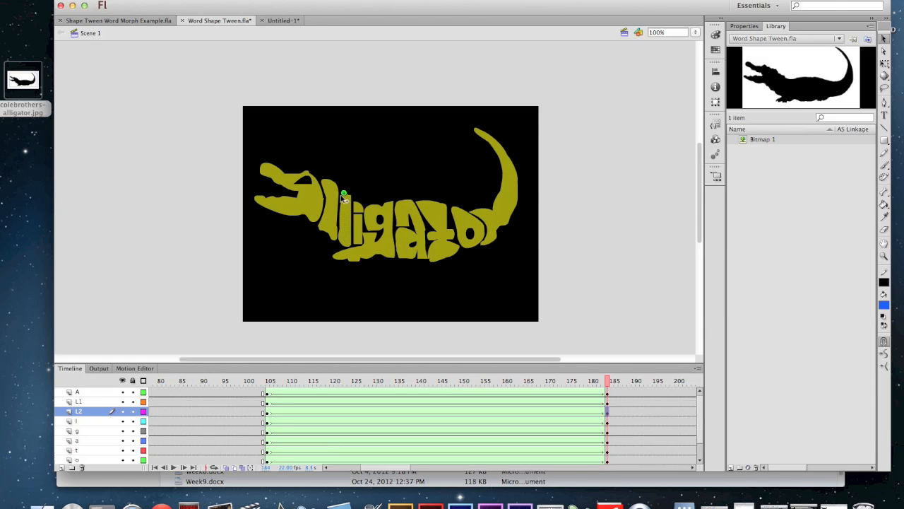
- Add a second shape hint to layer L2 on the letter's top-right corner at frame 105 and on the matching corner at frame 184
{"action": "left_click", "coordinate": [267, 415]}
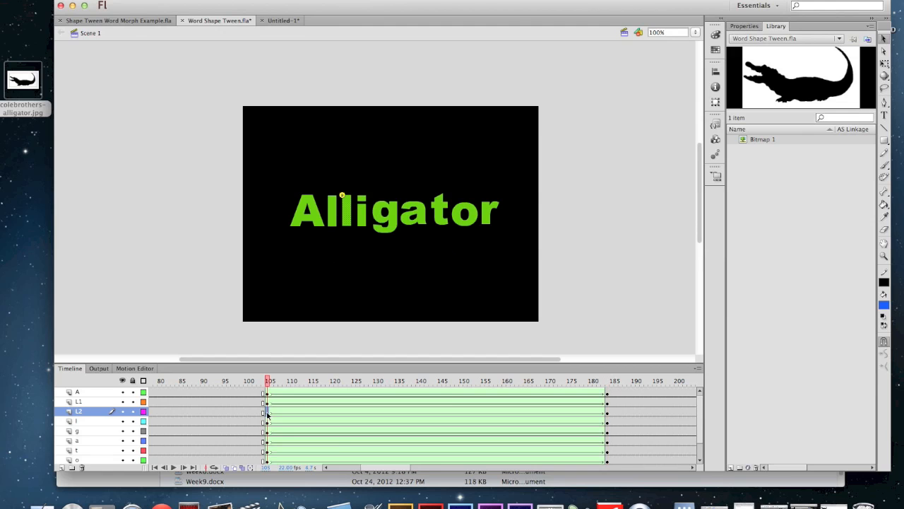
{"action": "left_click", "coordinate": [177, 0]}
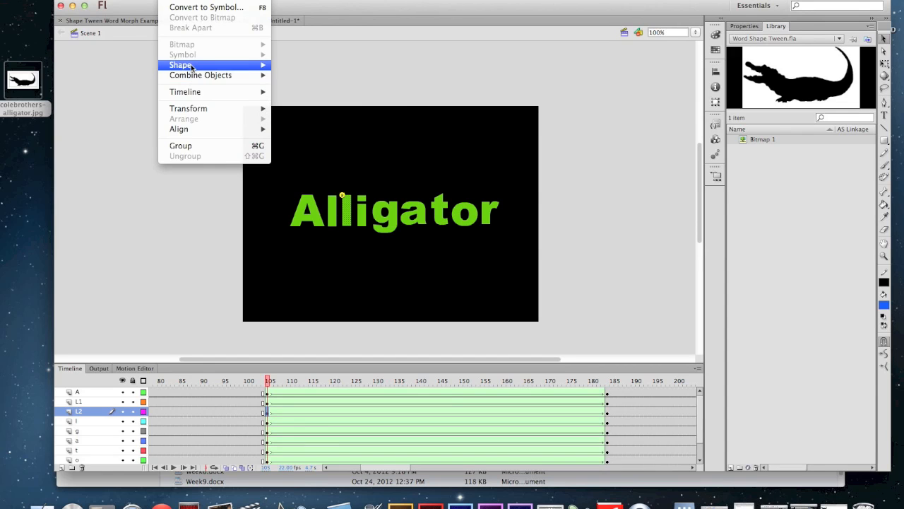
{"action": "mouse_move", "coordinate": [193, 66]}
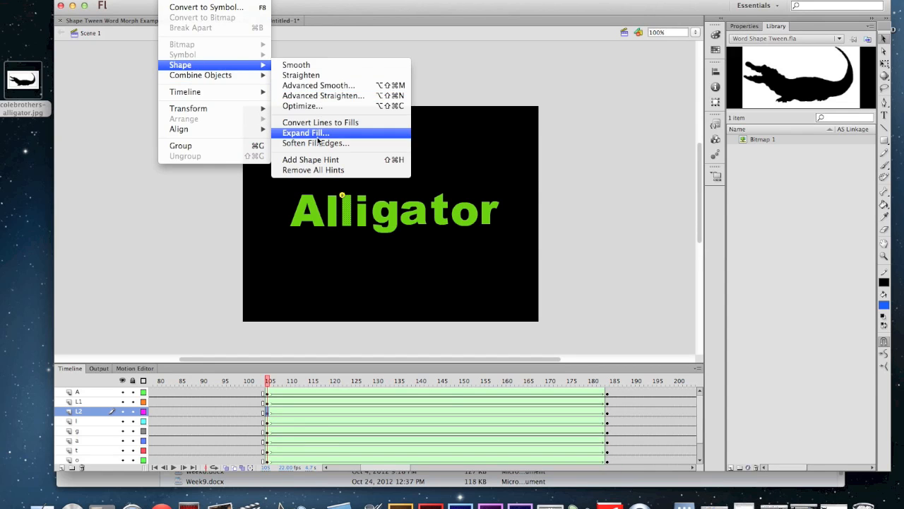
{"action": "left_click", "coordinate": [317, 160]}
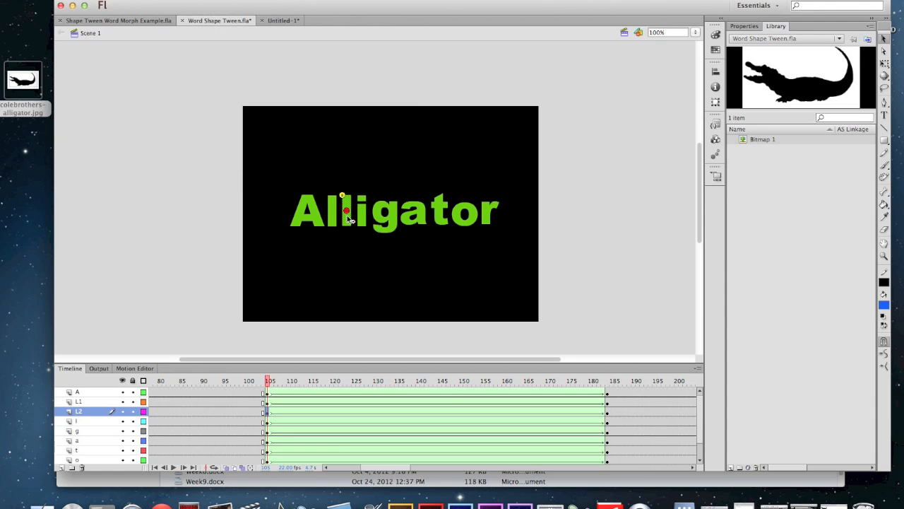
{"action": "left_click_drag", "start_coordinate": [346, 210], "coordinate": [350, 195]}
{"action": "left_click", "coordinate": [606, 411]}
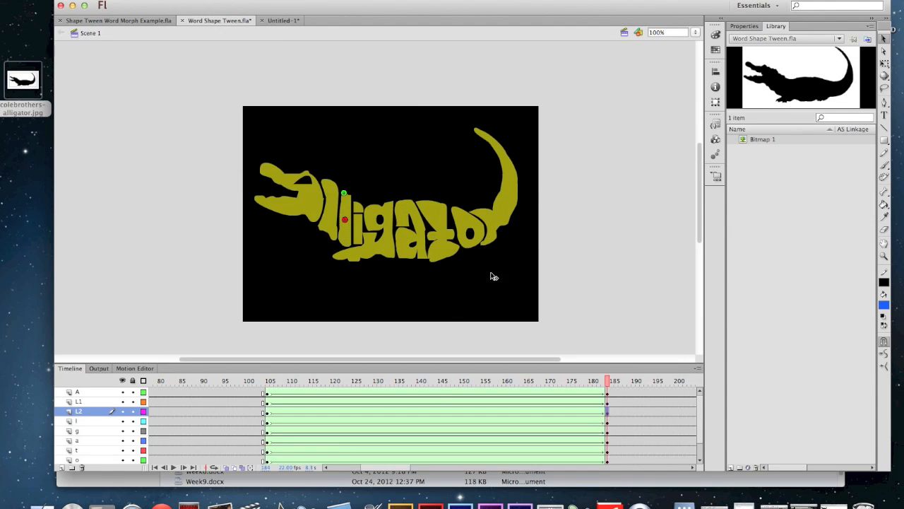
{"action": "left_click_drag", "start_coordinate": [345, 220], "coordinate": [351, 194]}
- Add a third shape hint to layer L2 on the letter's bottom-left corner at frame 105 and on the matching corner at frame 184
{"action": "left_click", "coordinate": [268, 414]}
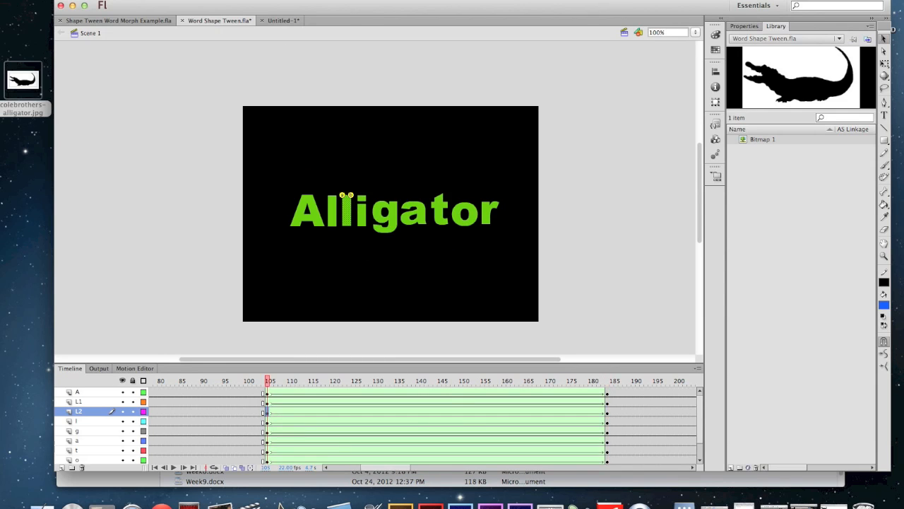
{"action": "left_click", "coordinate": [174, 1]}
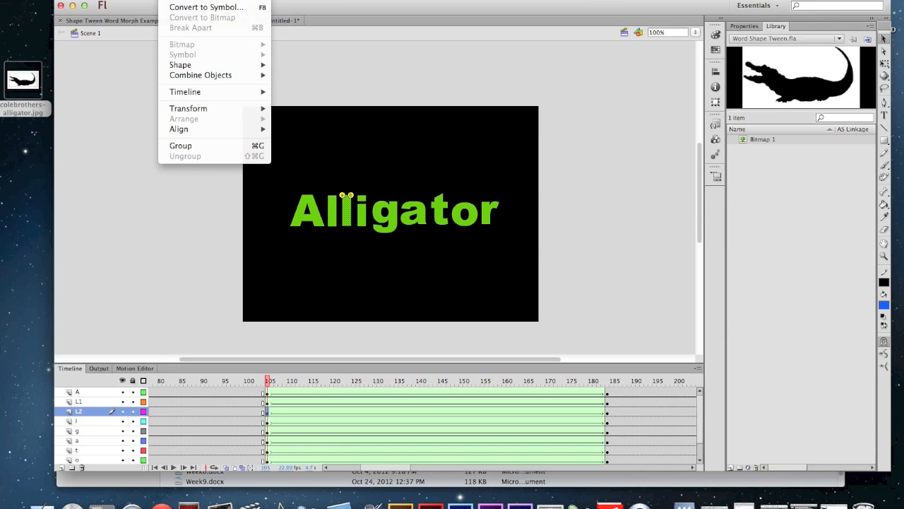
{"action": "mouse_move", "coordinate": [195, 65]}
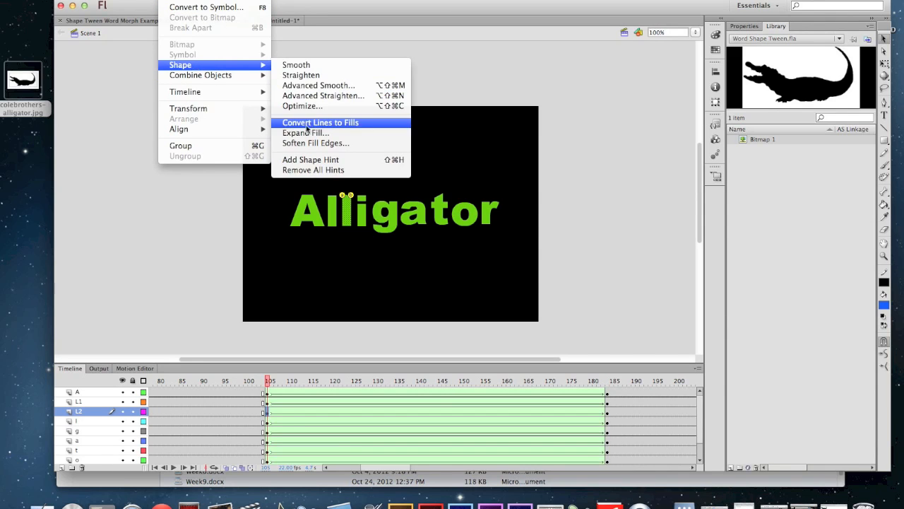
{"action": "left_click", "coordinate": [311, 159]}
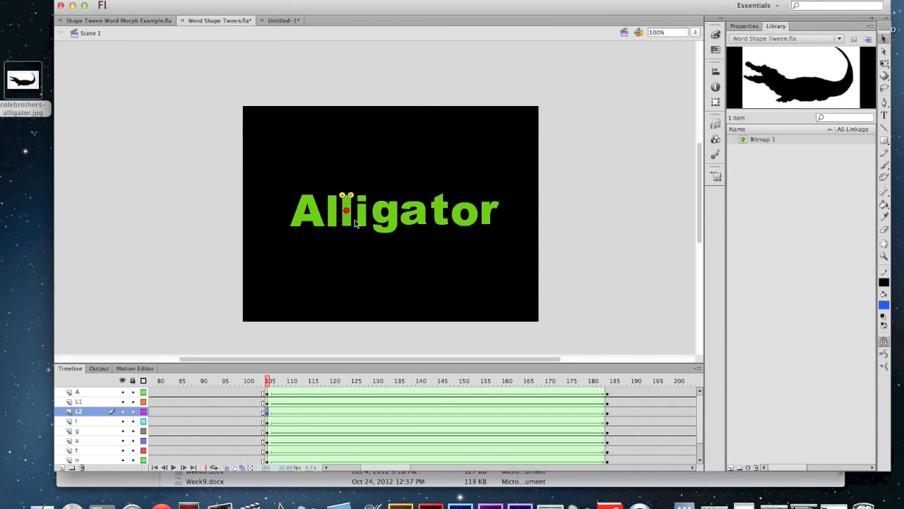
{"action": "left_click_drag", "start_coordinate": [346, 210], "coordinate": [341, 225]}
{"action": "left_click", "coordinate": [609, 412]}
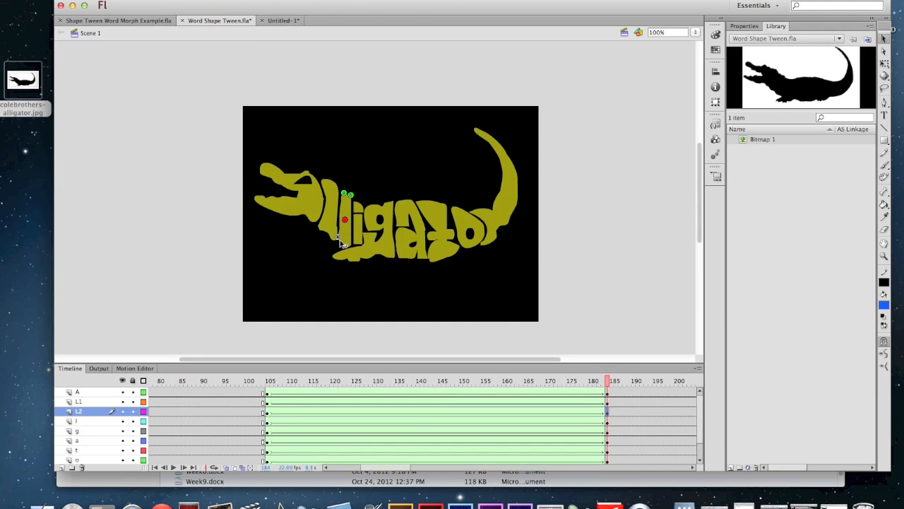
{"action": "left_click_drag", "start_coordinate": [344, 219], "coordinate": [336, 237]}
- Add a fourth shape hint to layer L2 on the letter's bottom-right corner at frame 105 and on the matching corner at frame 184
{"action": "left_click", "coordinate": [267, 415]}
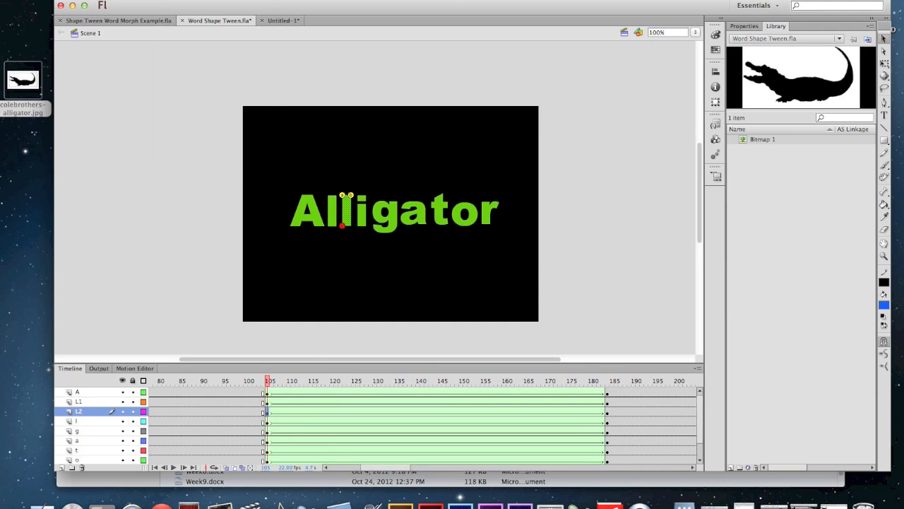
{"action": "left_click", "coordinate": [175, 0]}
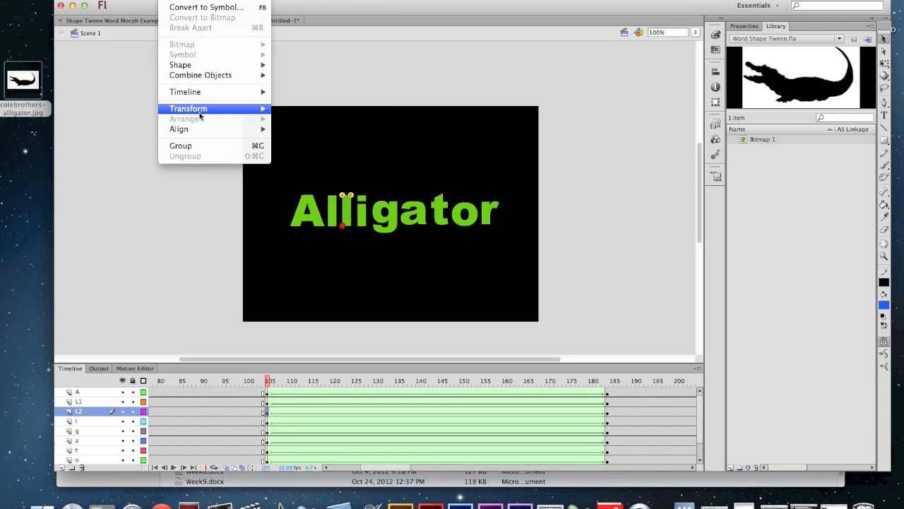
{"action": "mouse_move", "coordinate": [212, 65]}
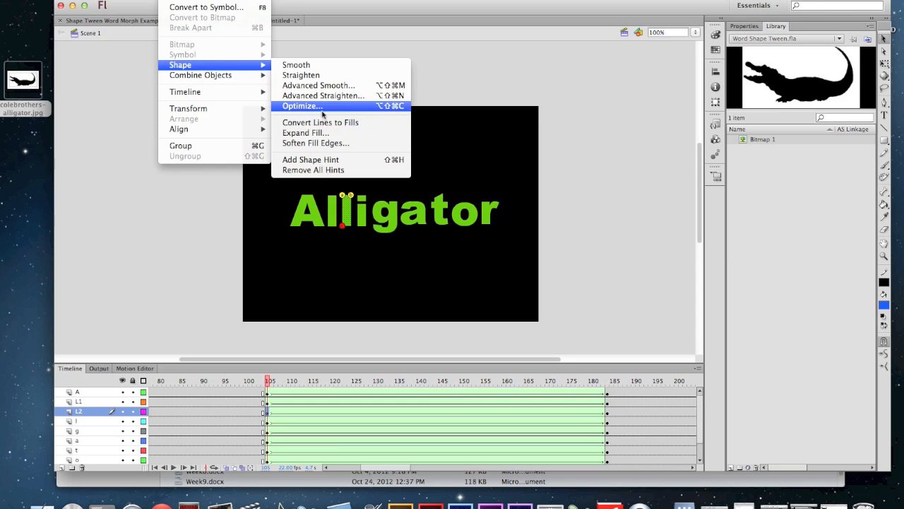
{"action": "left_click", "coordinate": [314, 160]}
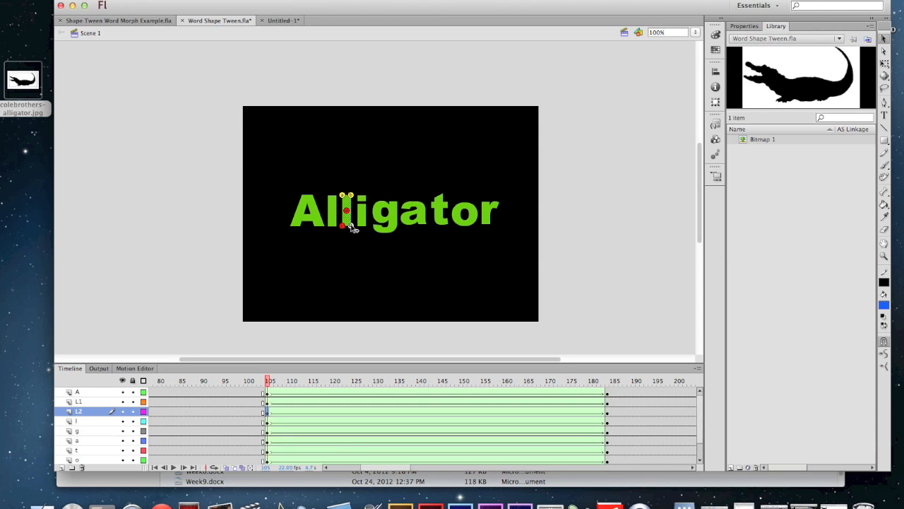
{"action": "left_click_drag", "start_coordinate": [346, 211], "coordinate": [350, 225]}
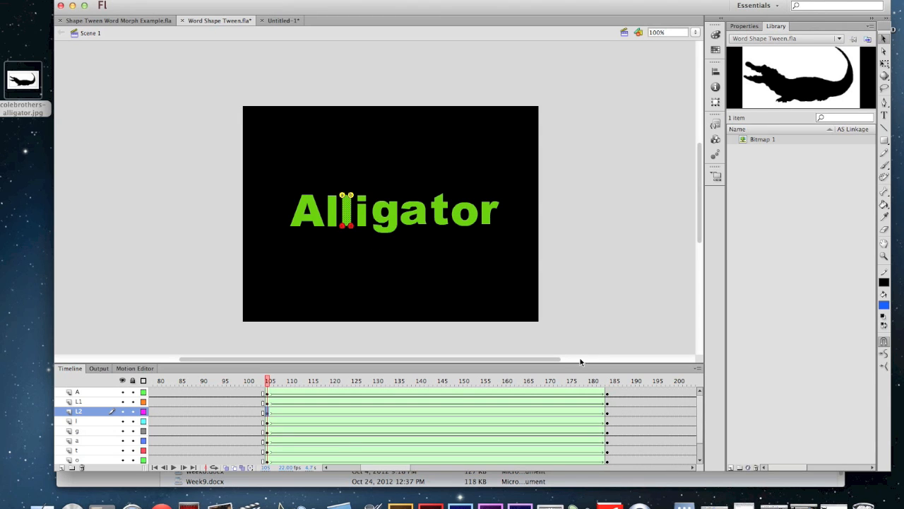
{"action": "left_click", "coordinate": [607, 414]}
{"action": "left_click_drag", "start_coordinate": [351, 238], "coordinate": [350, 244]}
- Return to the frames before the start of the shape tween to preview the hinted morph
{"action": "left_click", "coordinate": [270, 413]}
{"action": "scroll", "coordinate": [297, 402], "scroll_direction": "right", "scroll_amount": 5}
{"action": "left_click_drag", "start_coordinate": [432, 466], "coordinate": [395, 466]}
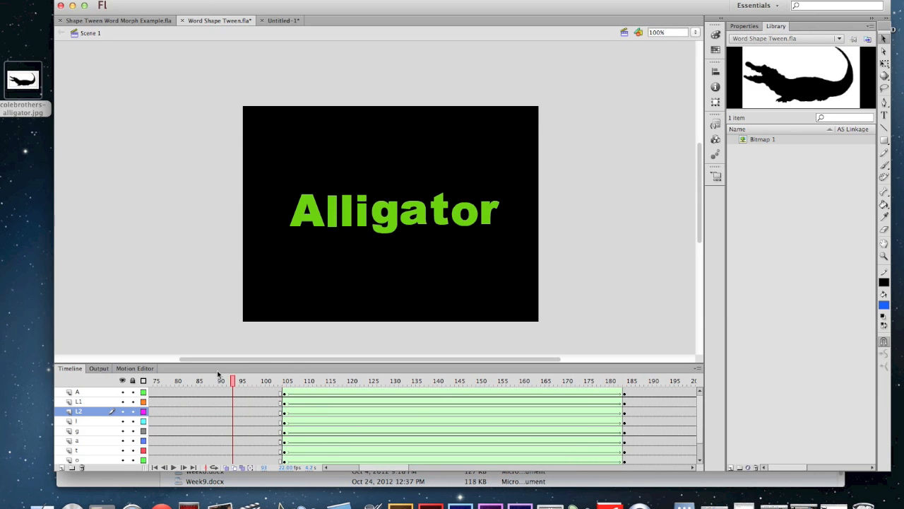